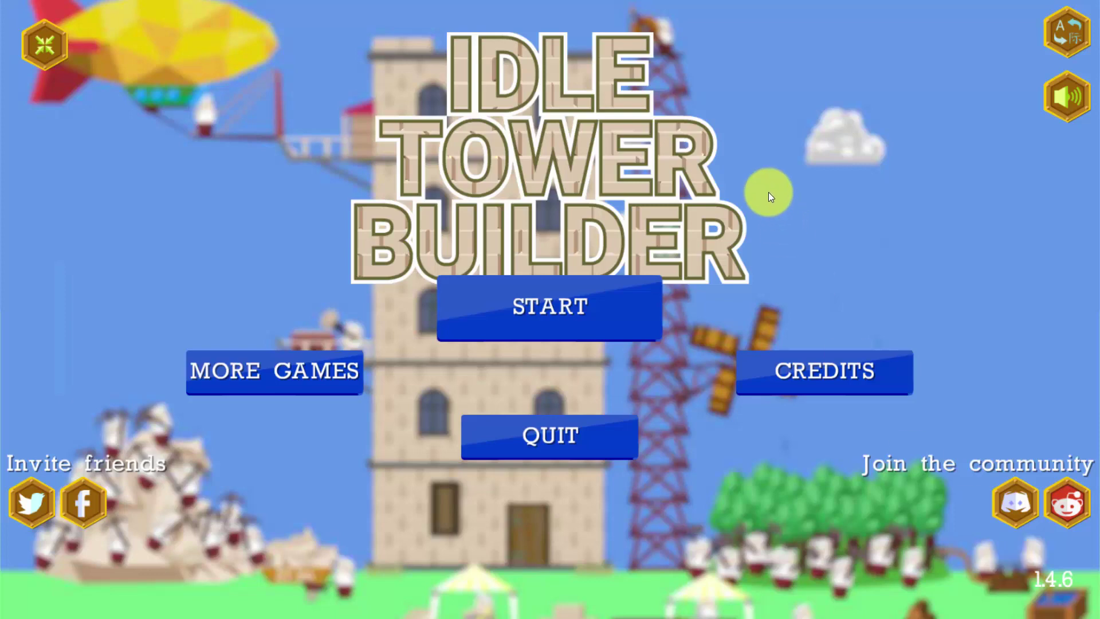
Open the game's language list, then switch away to the File Explorer window showing the game folder.
click(1062, 38)
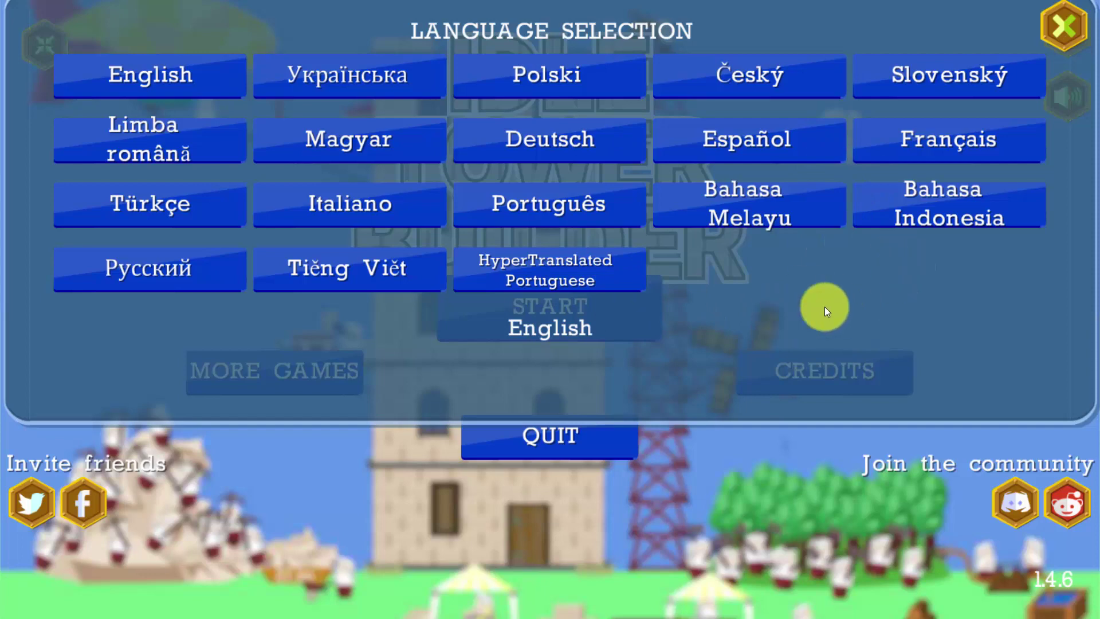
key(alt+Tab)
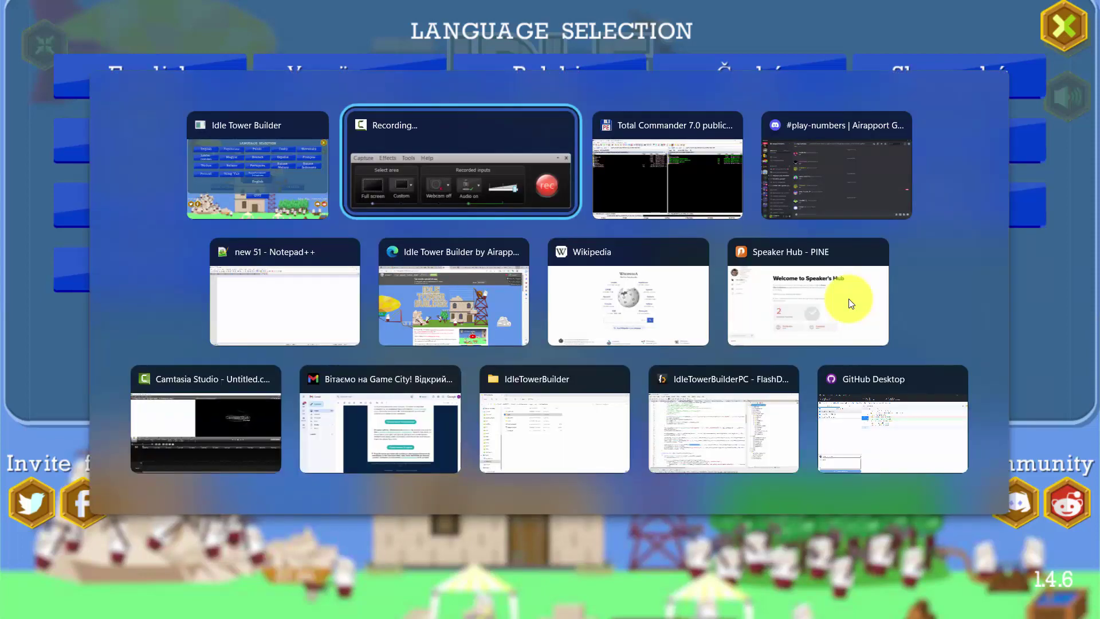
key(alt+Tab)
key(alt+Tab)
key(alt+Tab)
key(alt+Tab)
key(alt+Tab)
key(alt+Tab)
key(alt+Tab)
key(alt+Tab)
key(alt+Tab)
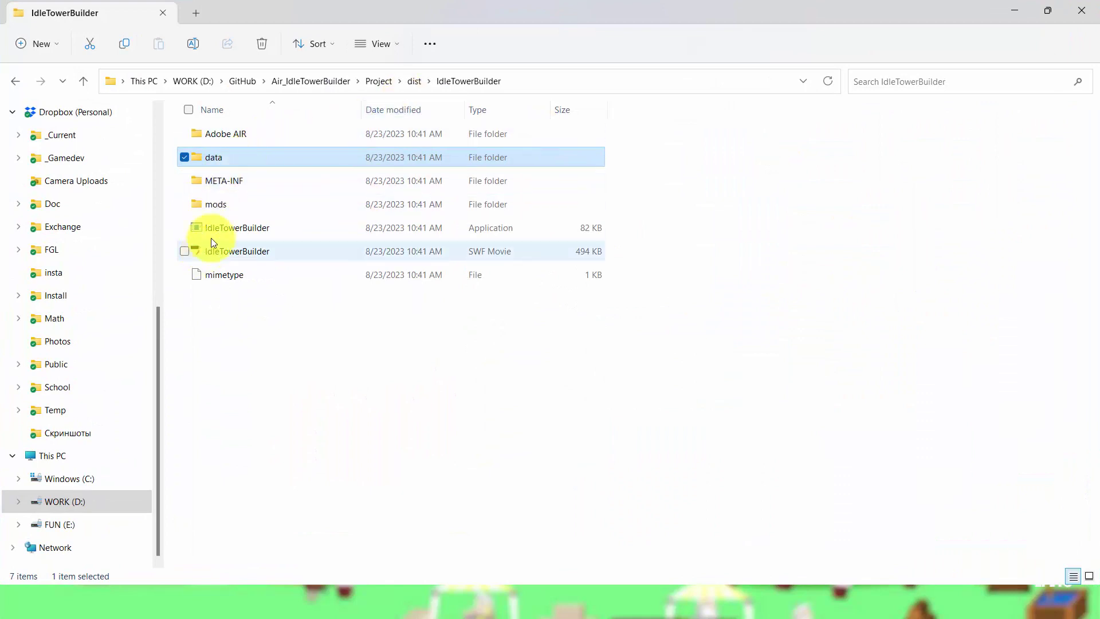
Open the data folder and then its translations subfolder.
key(ctrl+x)
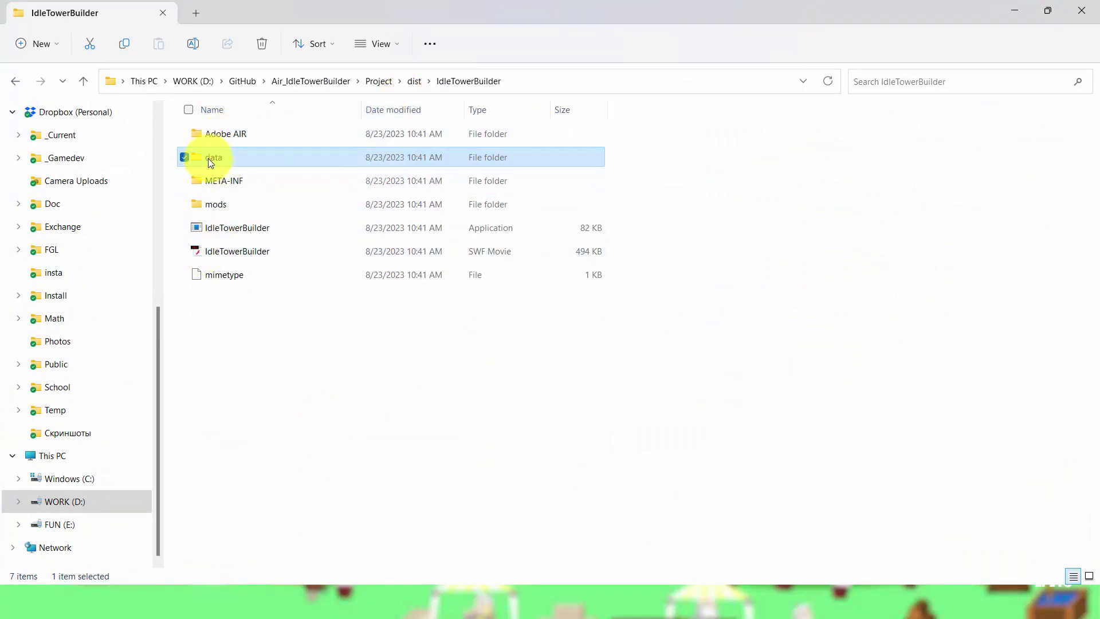
double_click(208, 159)
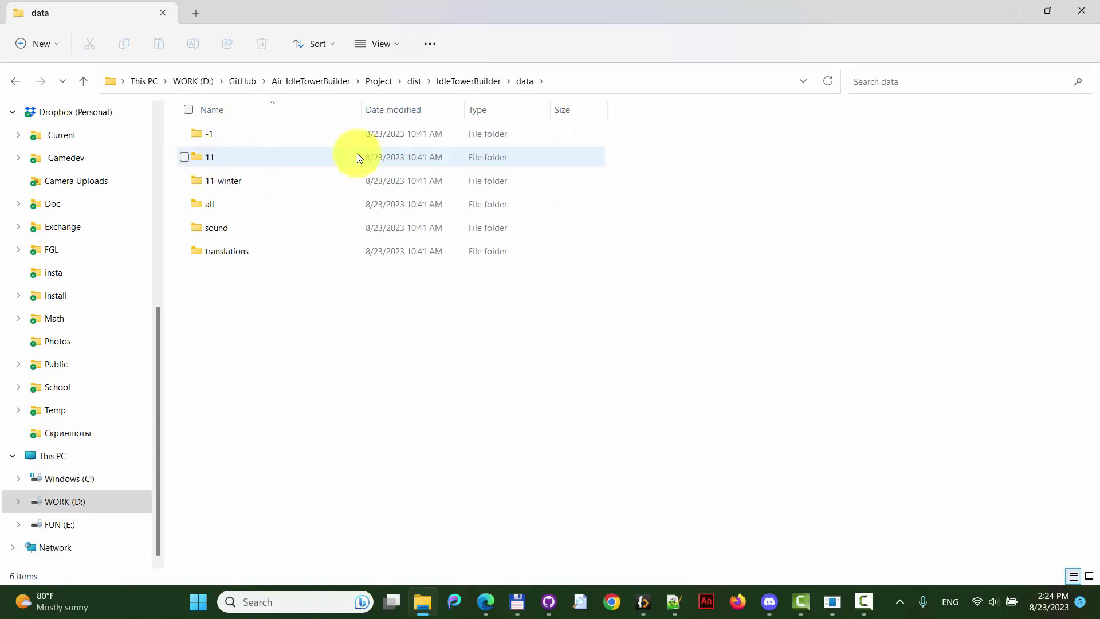
double_click(228, 252)
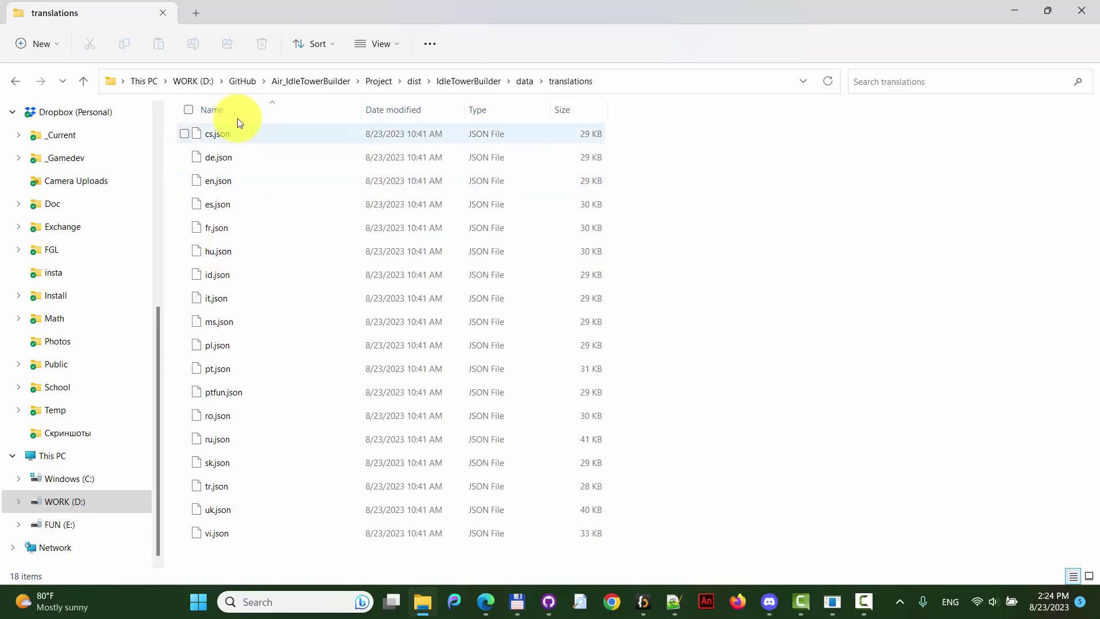
Look through the language JSON files and view en.json's actions menu without choosing one.
click(222, 132)
click(217, 156)
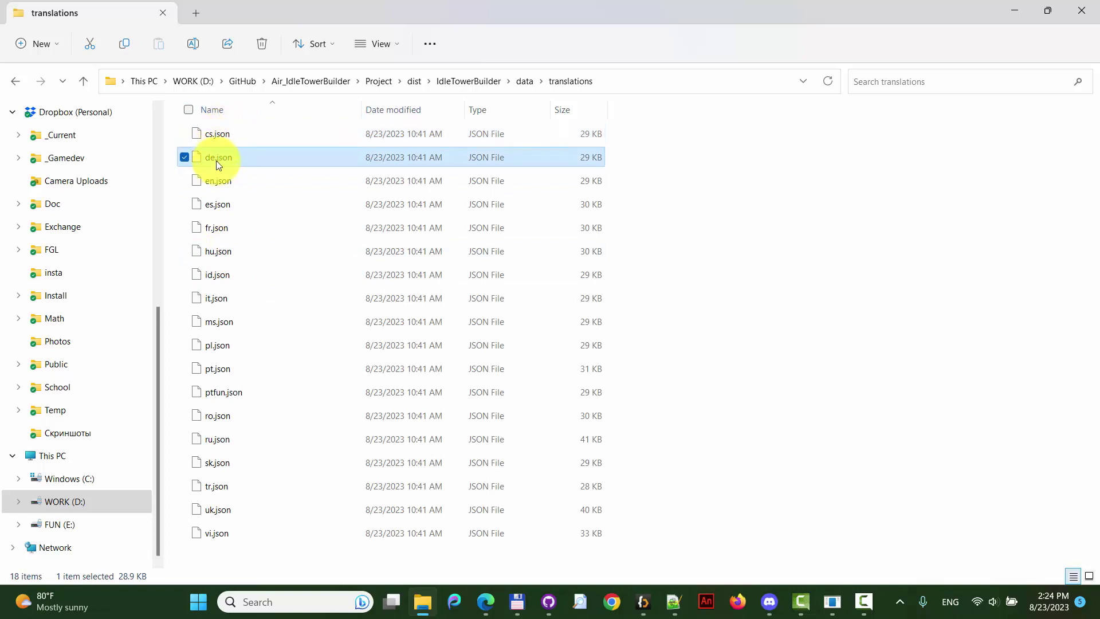
click(213, 180)
click(212, 207)
click(212, 232)
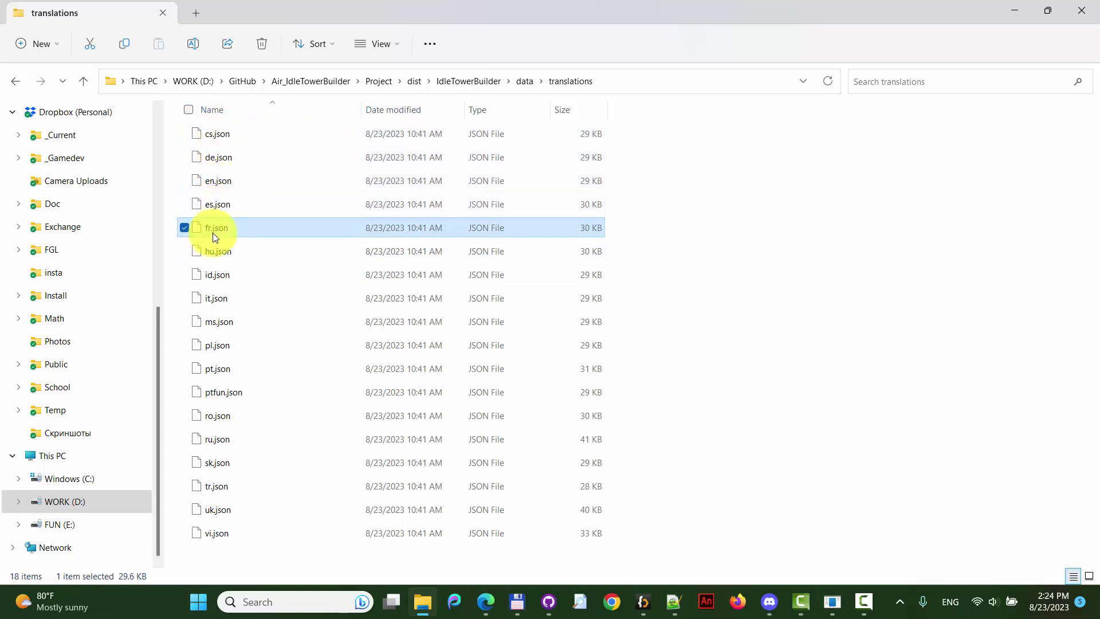
click(231, 183)
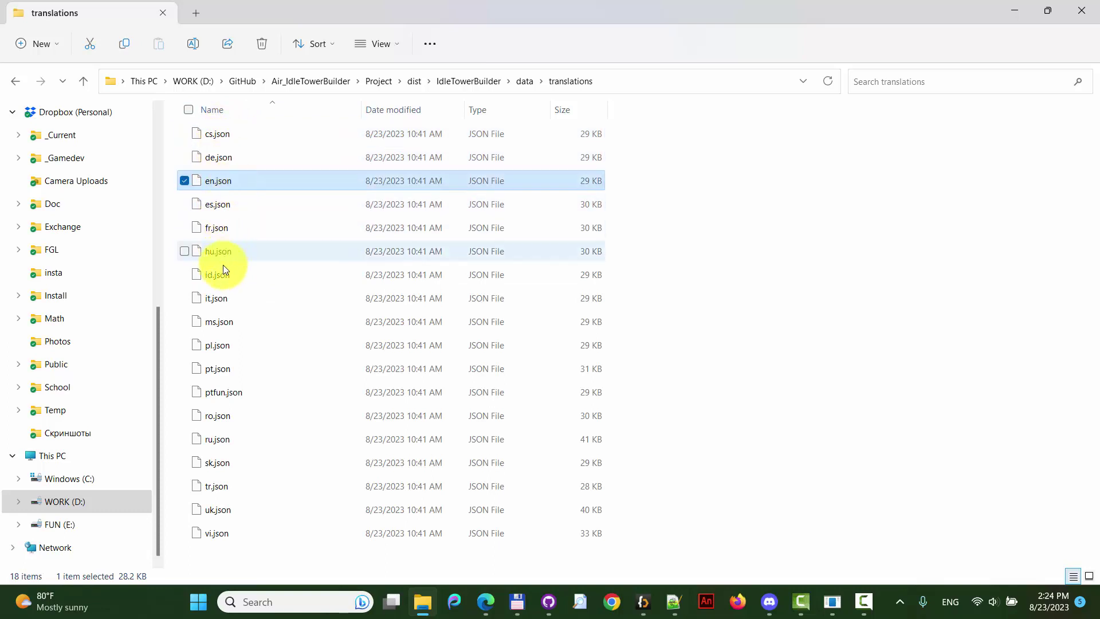
click(223, 270)
click(219, 180)
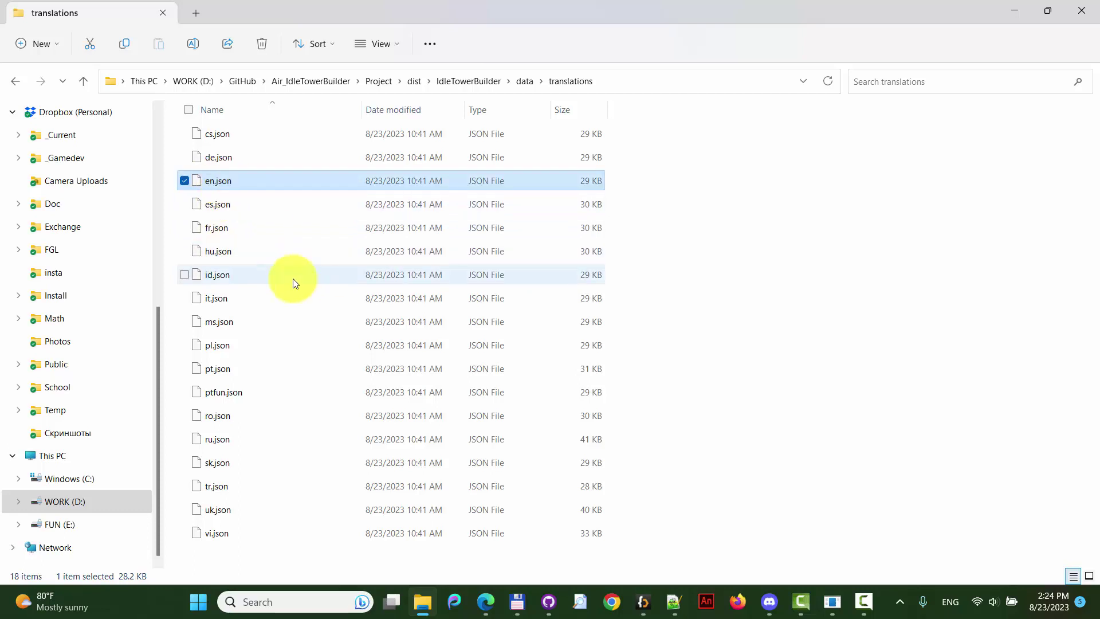
right_click(229, 180)
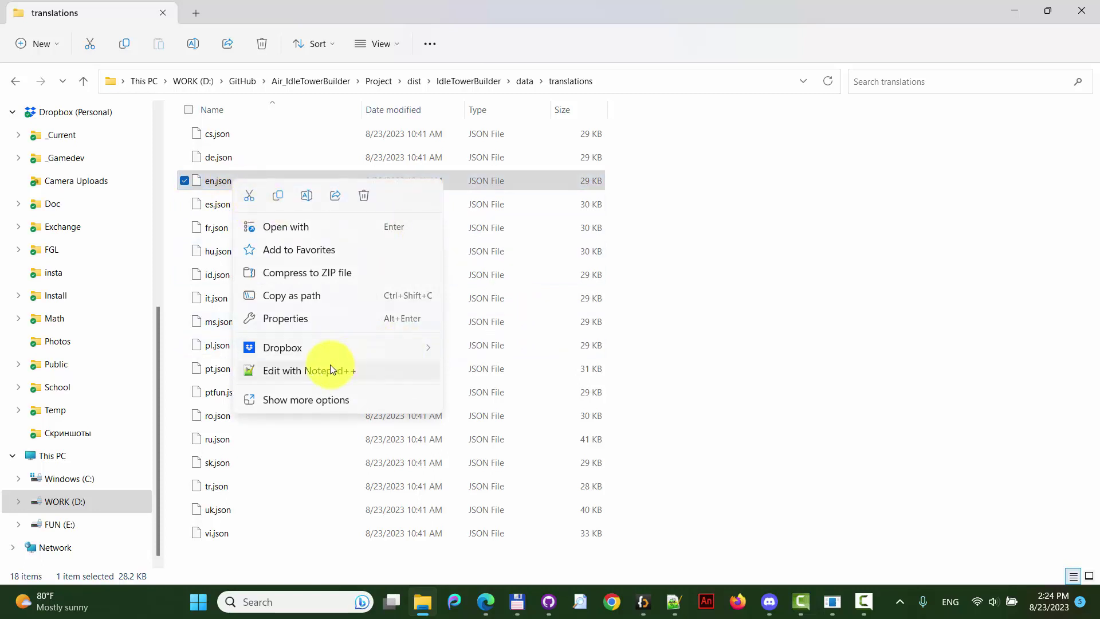
click(663, 197)
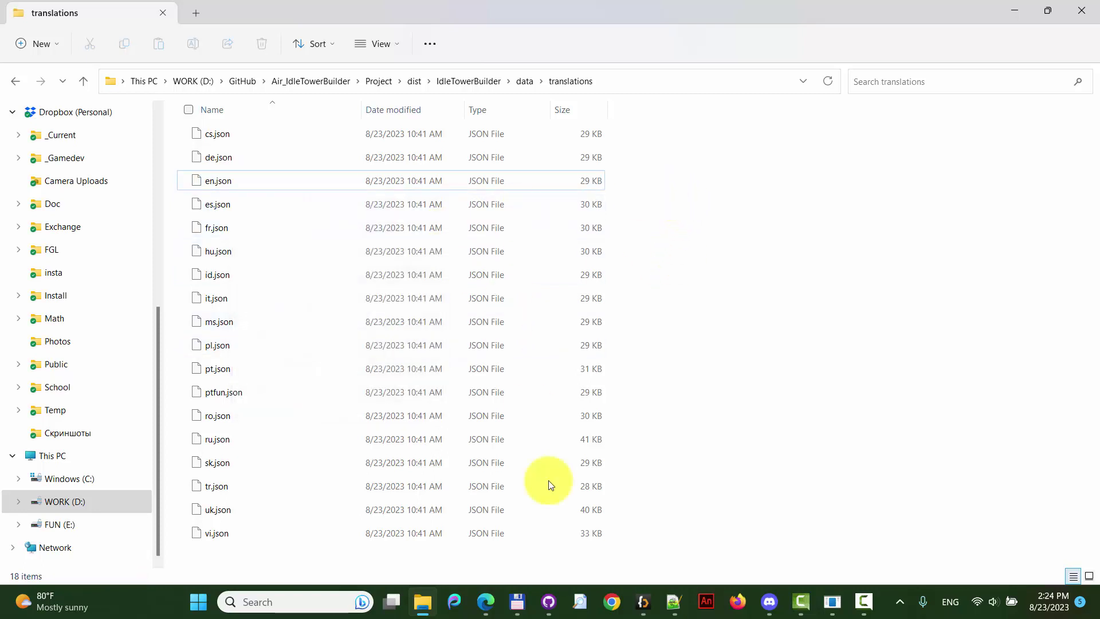
mouse_move(486, 602)
click(490, 536)
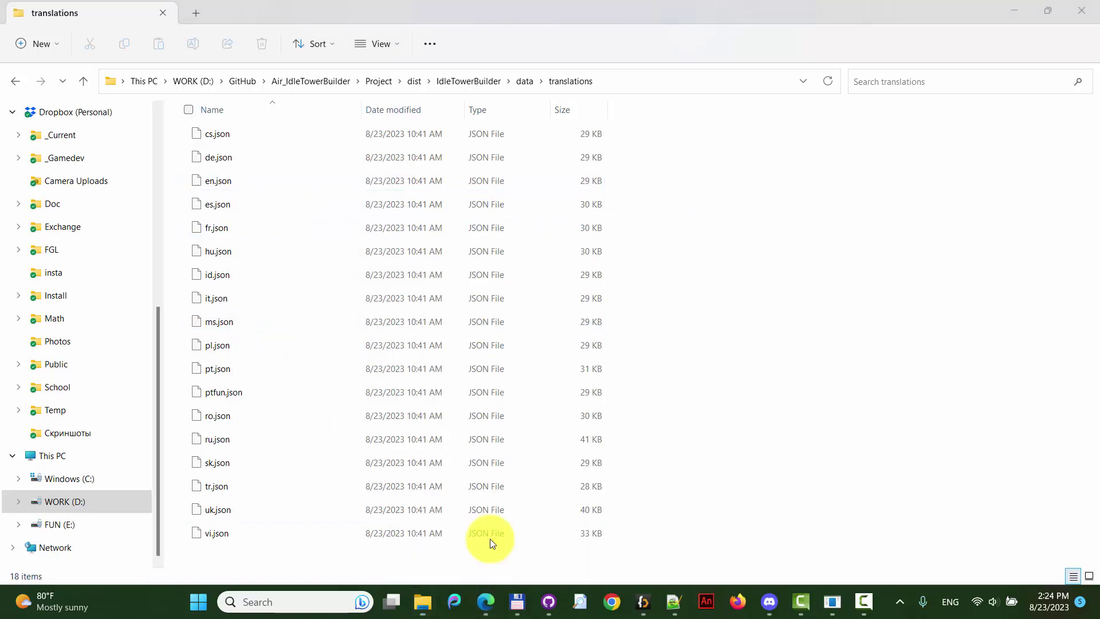
Search Edge for 'notepad ++', open the official Notepad++ site, then minimize the browser.
click(971, 7)
text(notepad ++)
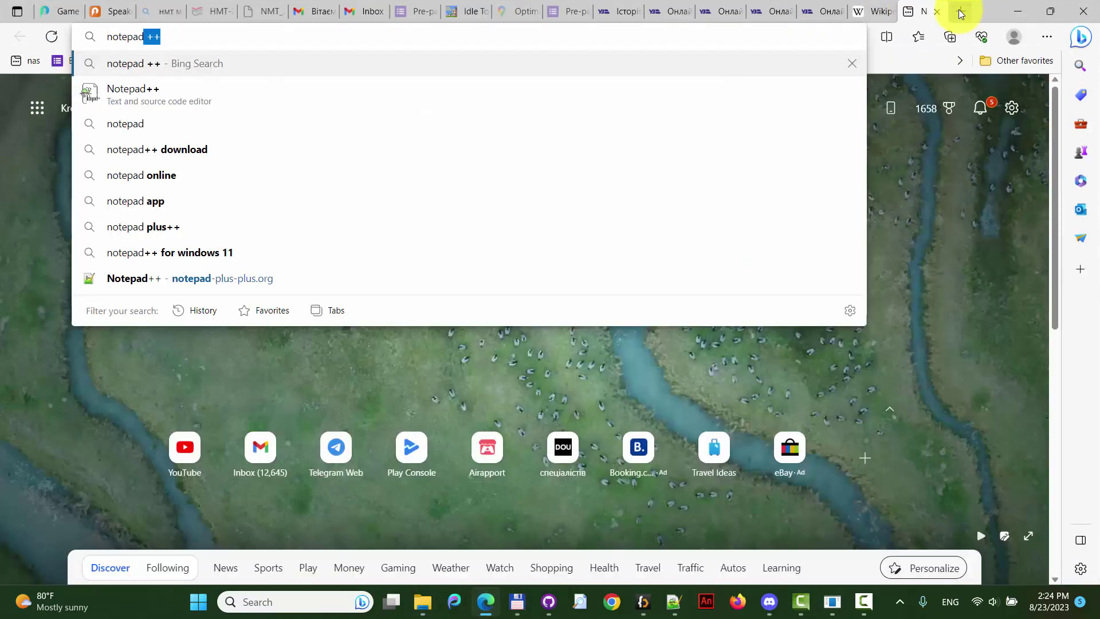
key(Return)
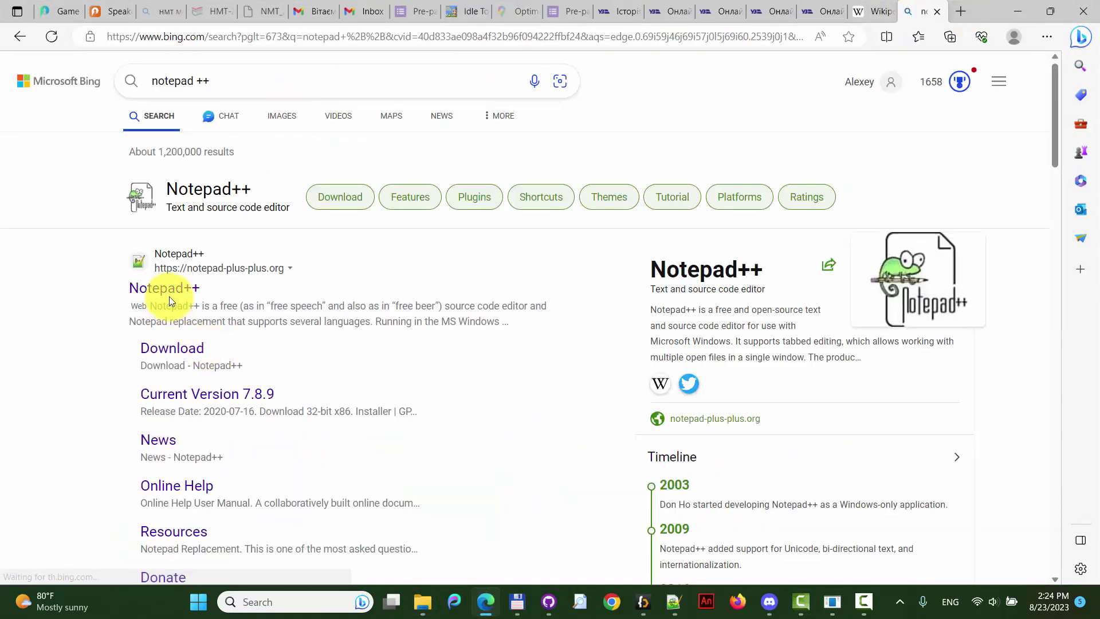
click(166, 289)
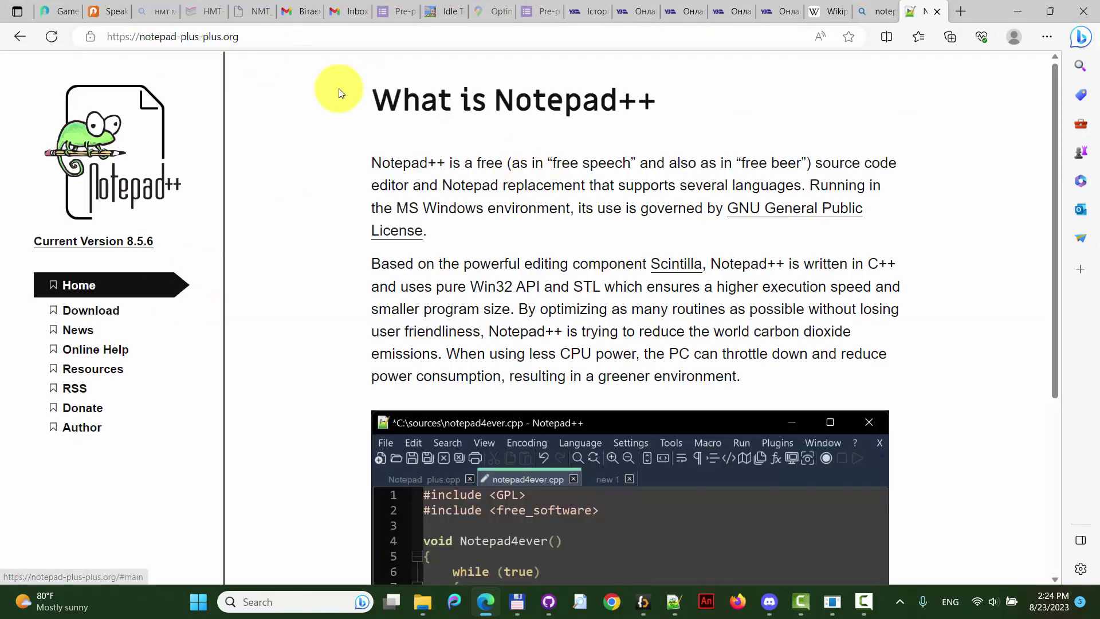
click(1015, 12)
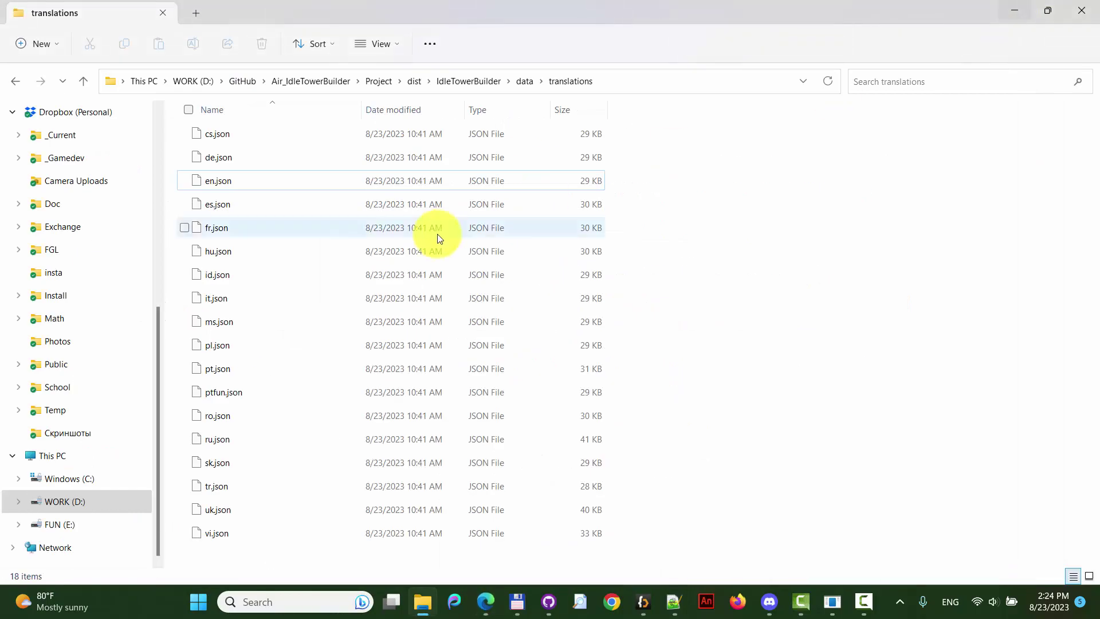
Open en.json with Notepad++ and inspect its lang_translator and lang_code header entries.
right_click(220, 180)
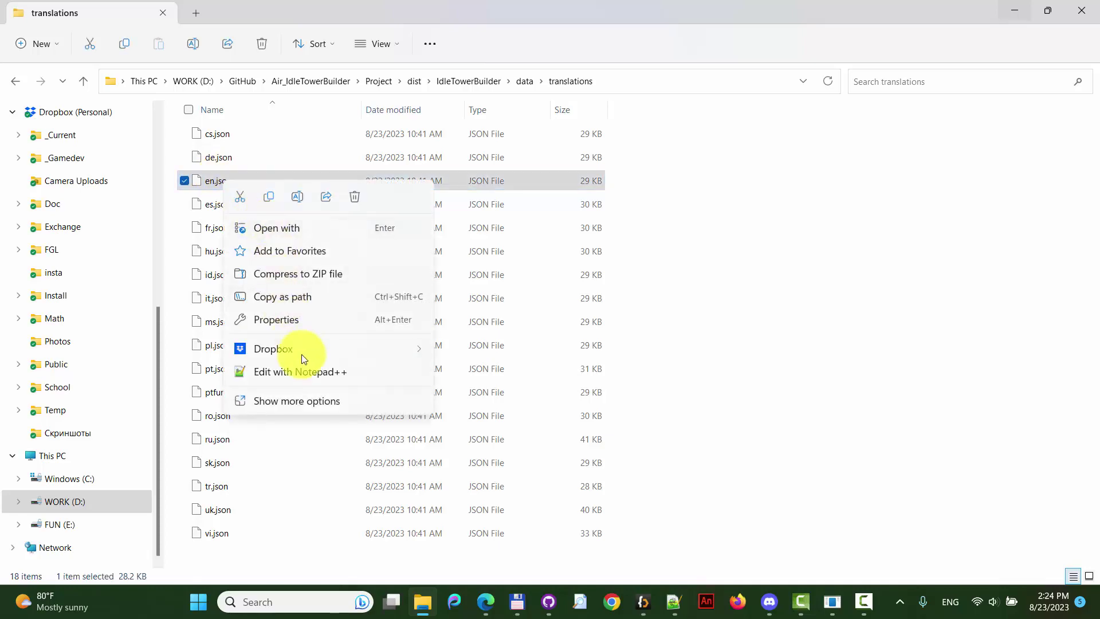
click(303, 372)
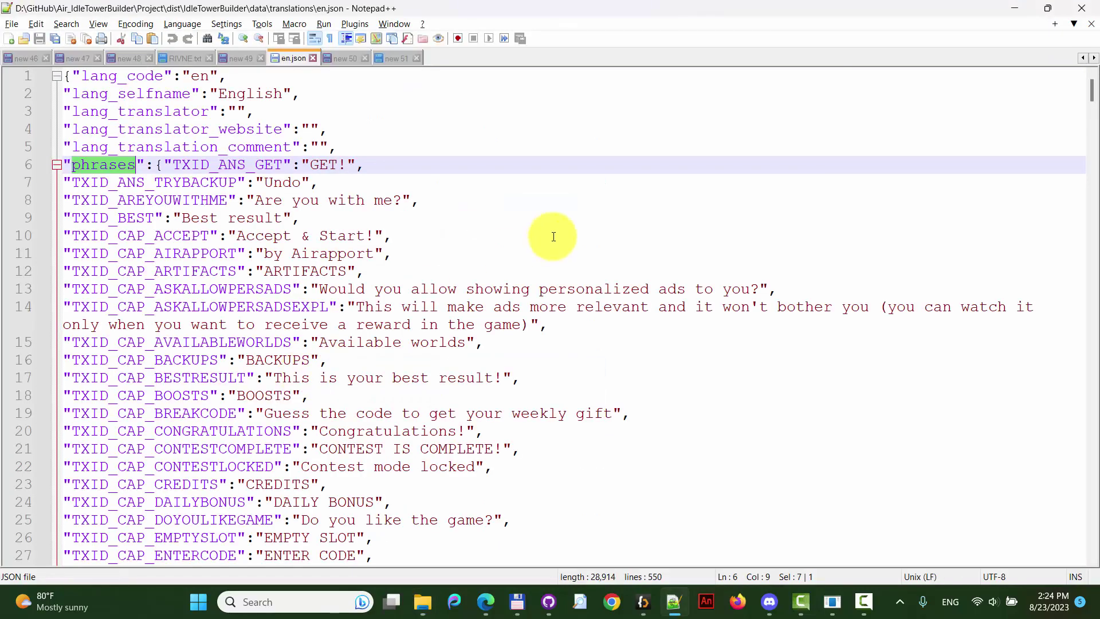
click(330, 251)
click(212, 104)
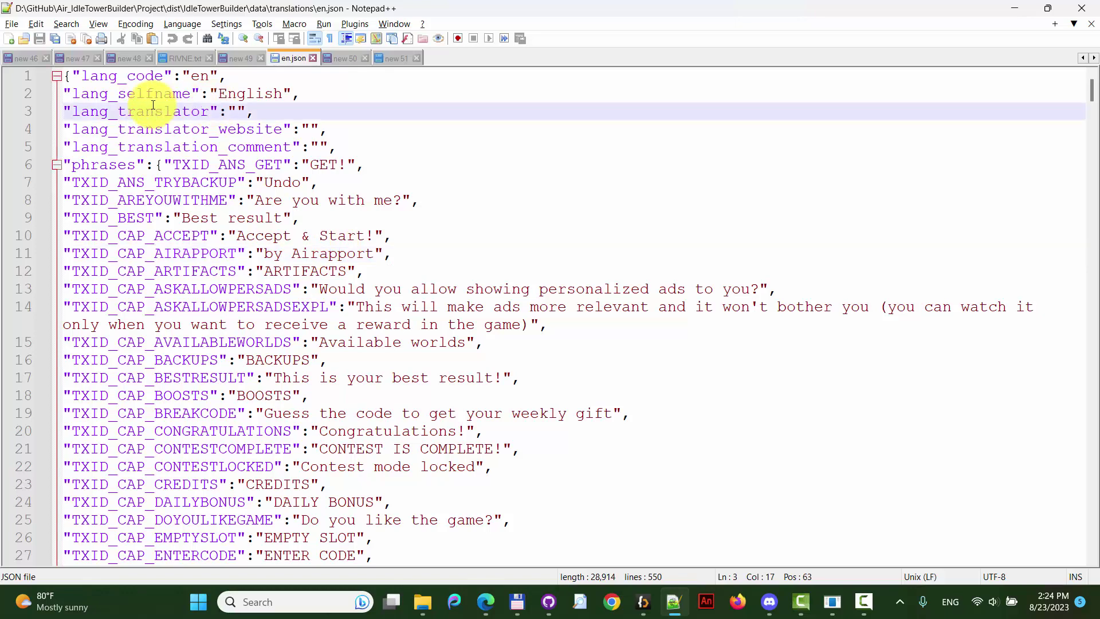
click(153, 76)
Review the phrases entries, from TXID_ANS_GET down to the CONTEST IS COMPLETE text.
click(100, 165)
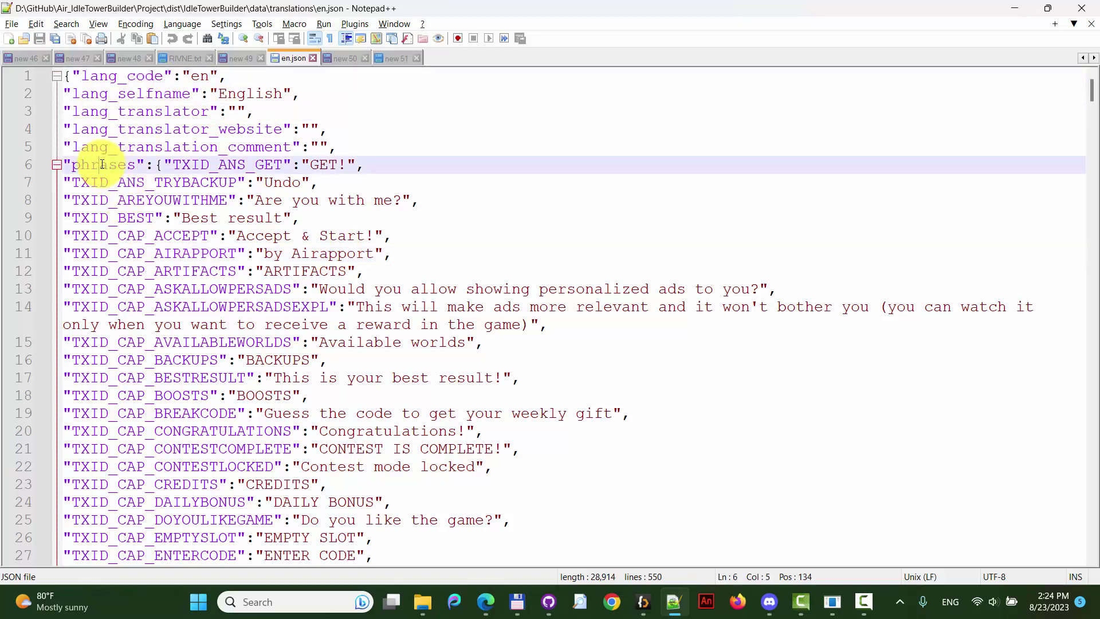
double_click(102, 164)
click(162, 164)
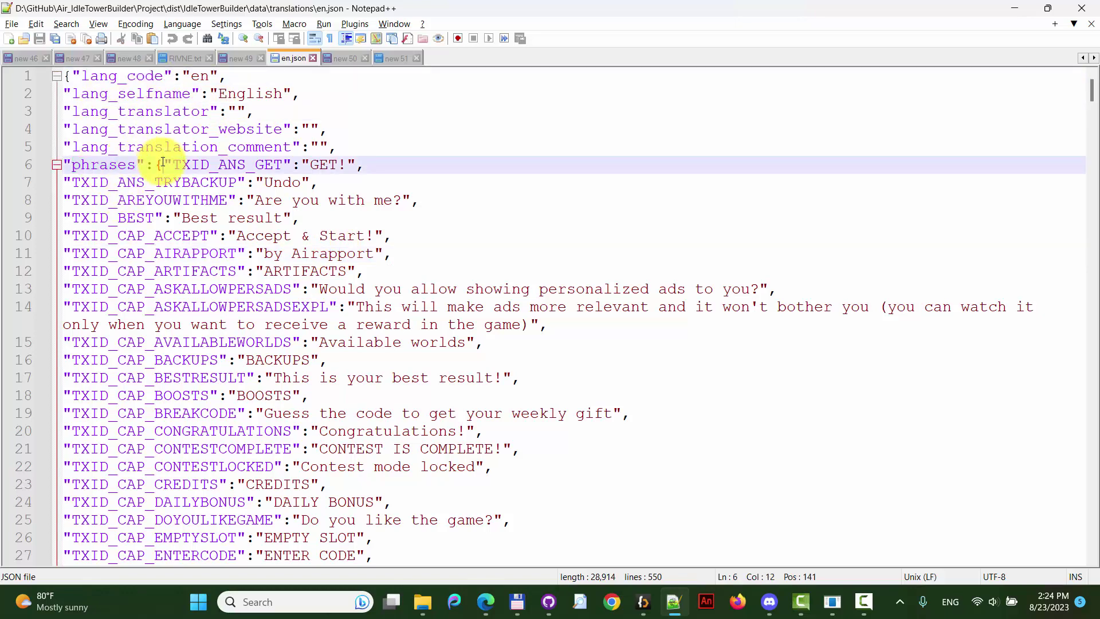
double_click(233, 165)
click(156, 187)
drag(156, 187, 351, 214)
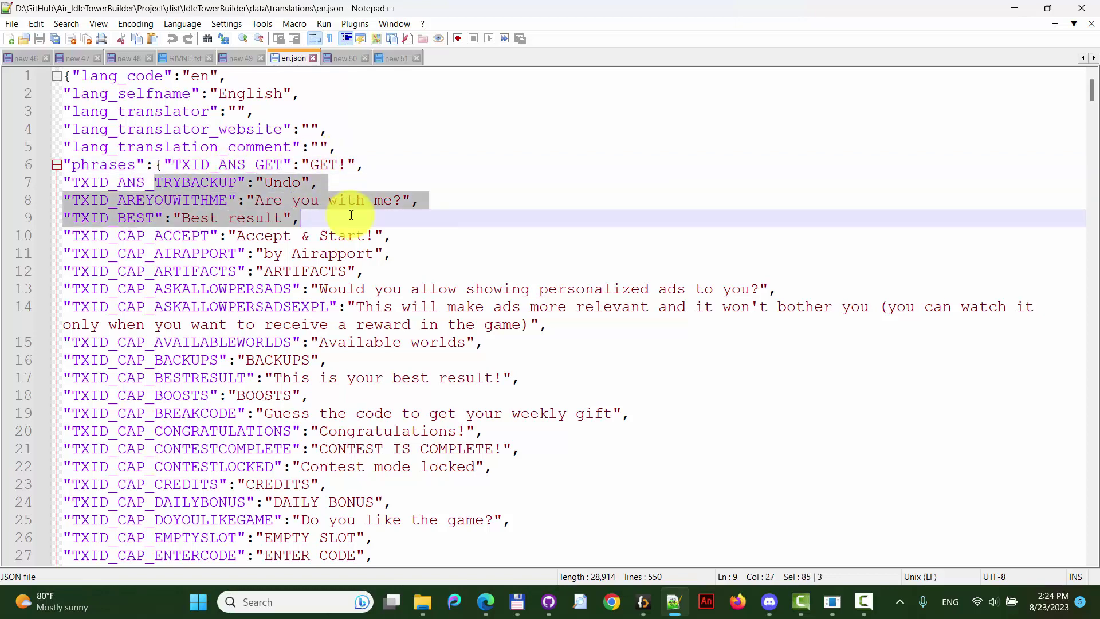
click(338, 270)
click(334, 343)
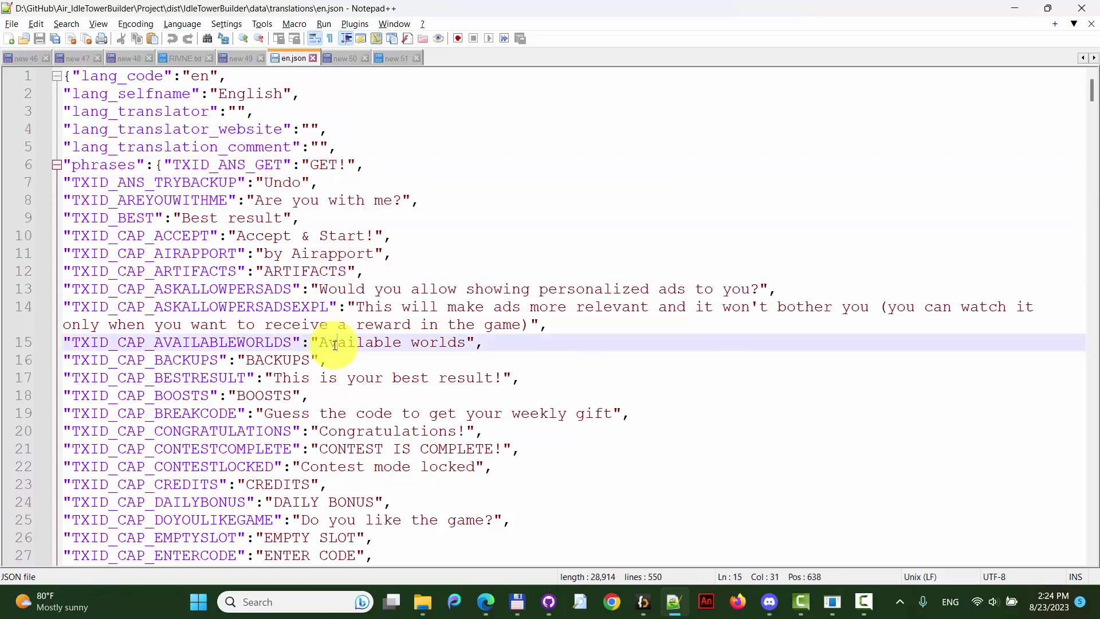
scroll(334, 343, down, 2)
click(334, 344)
Search en.json for 'start' to reach TXID_CAP_START on line 81 and select its START value.
key(ctrl+f)
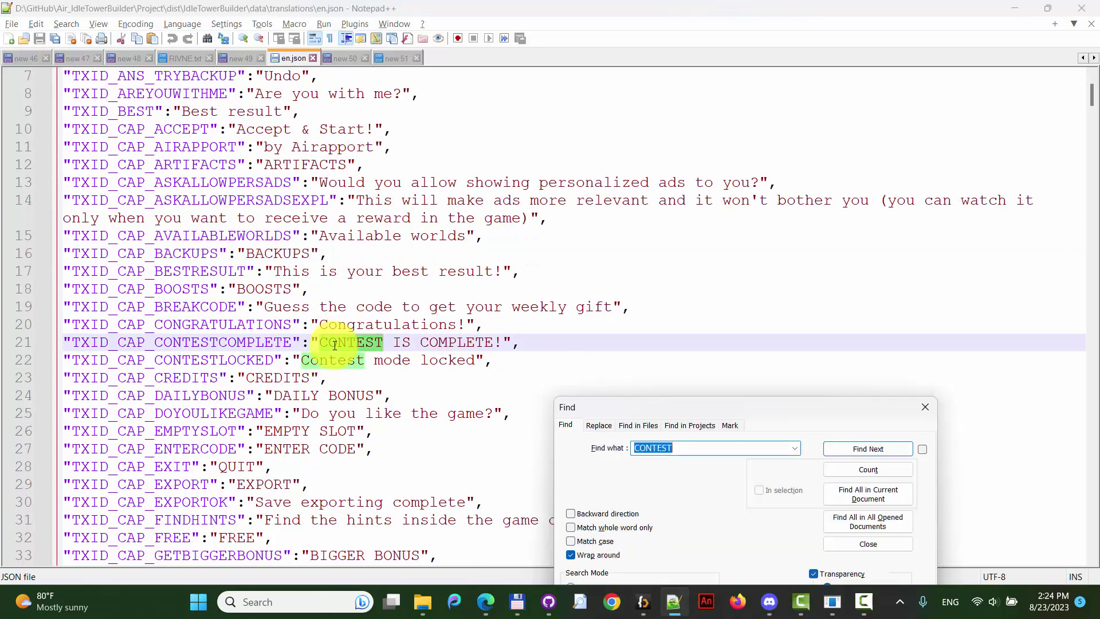
text(start)
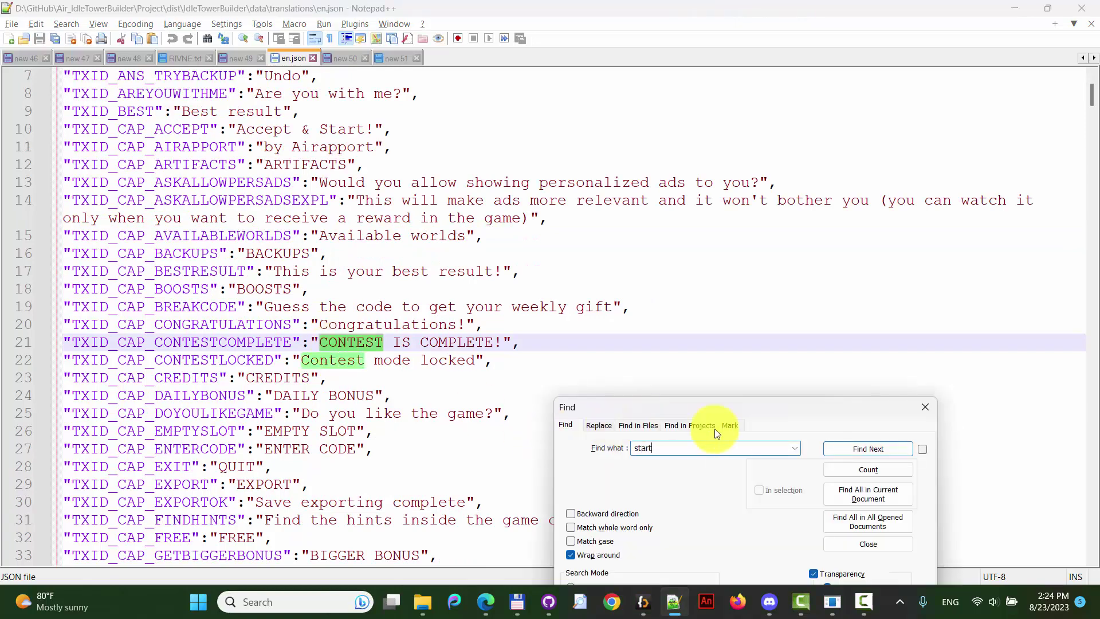
click(845, 449)
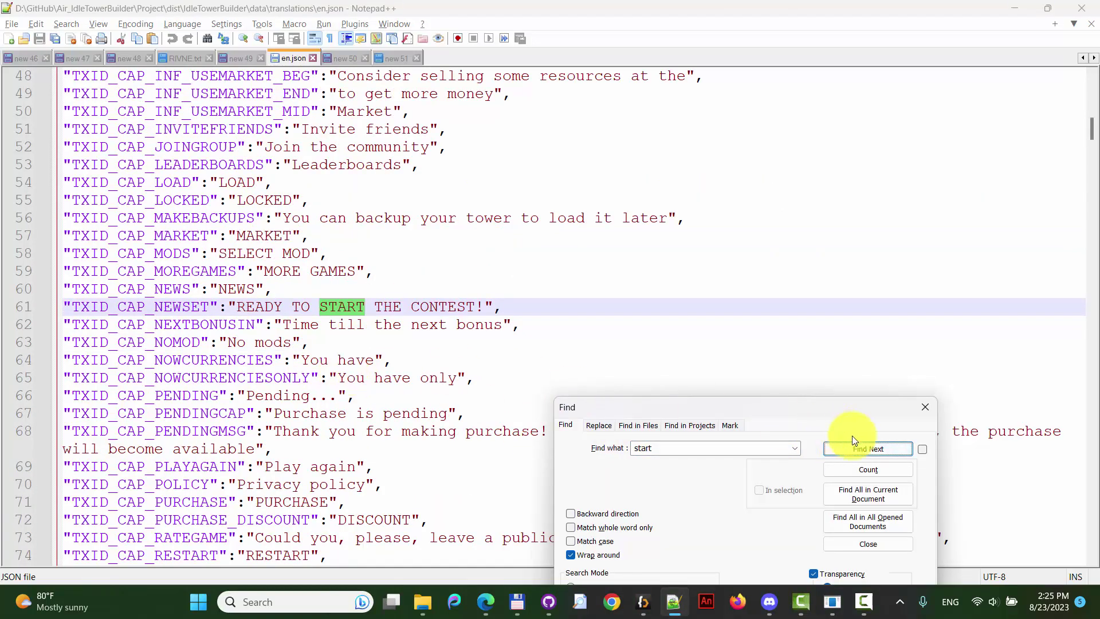
click(874, 452)
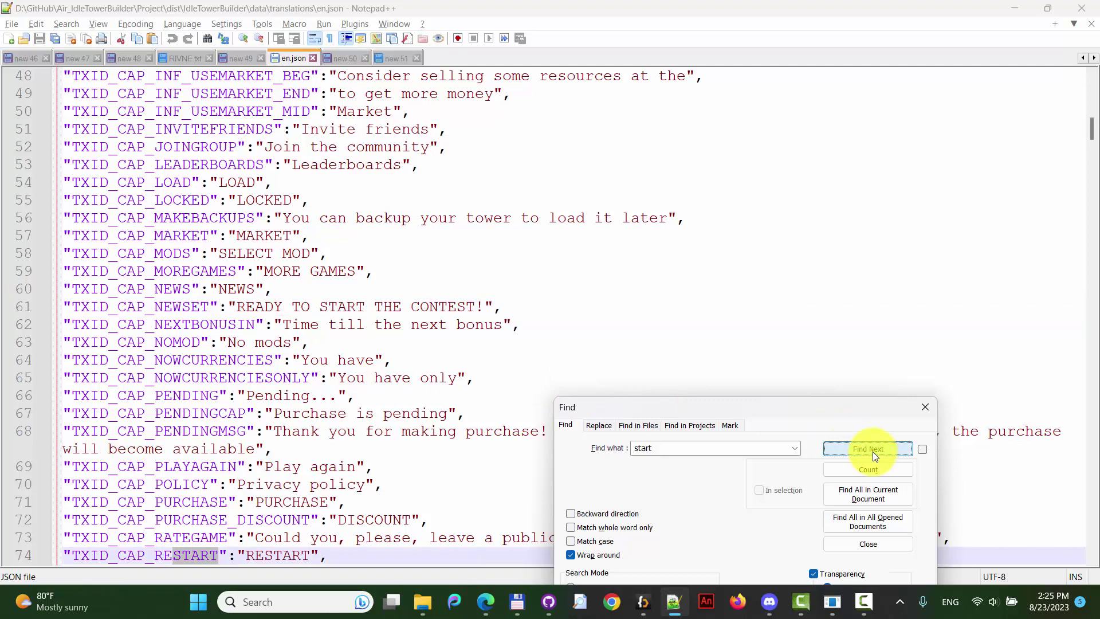
click(873, 451)
click(872, 452)
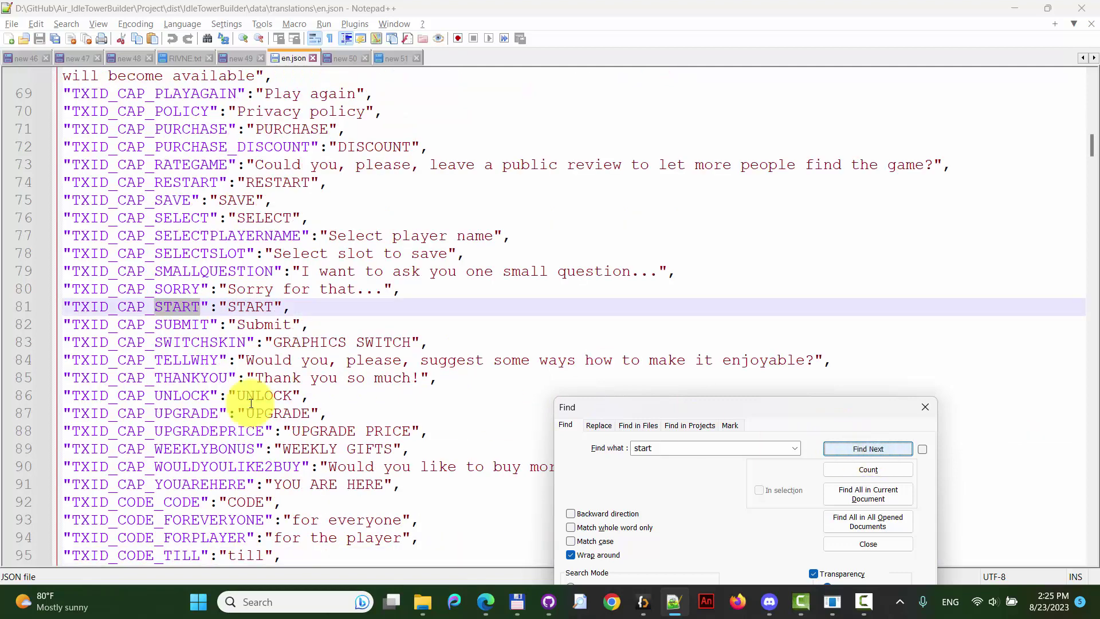
double_click(248, 307)
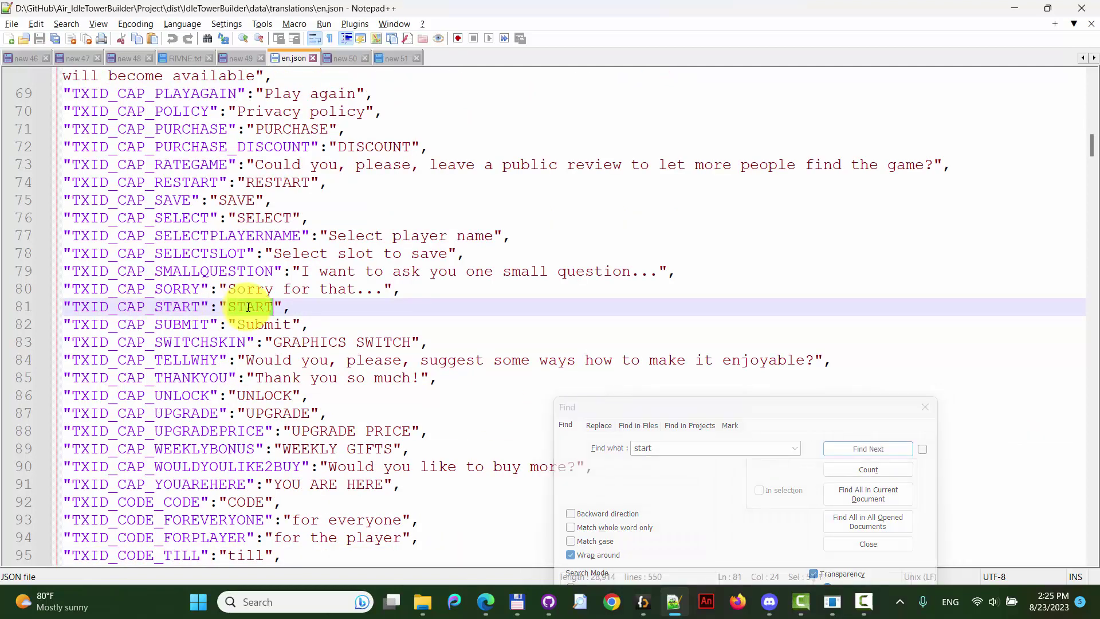
Close the game's language selection screen and return to Notepad++.
key(alt+Tab)
key(alt+Tab)
key(alt+Tab)
key(alt+Tab)
key(alt+Tab)
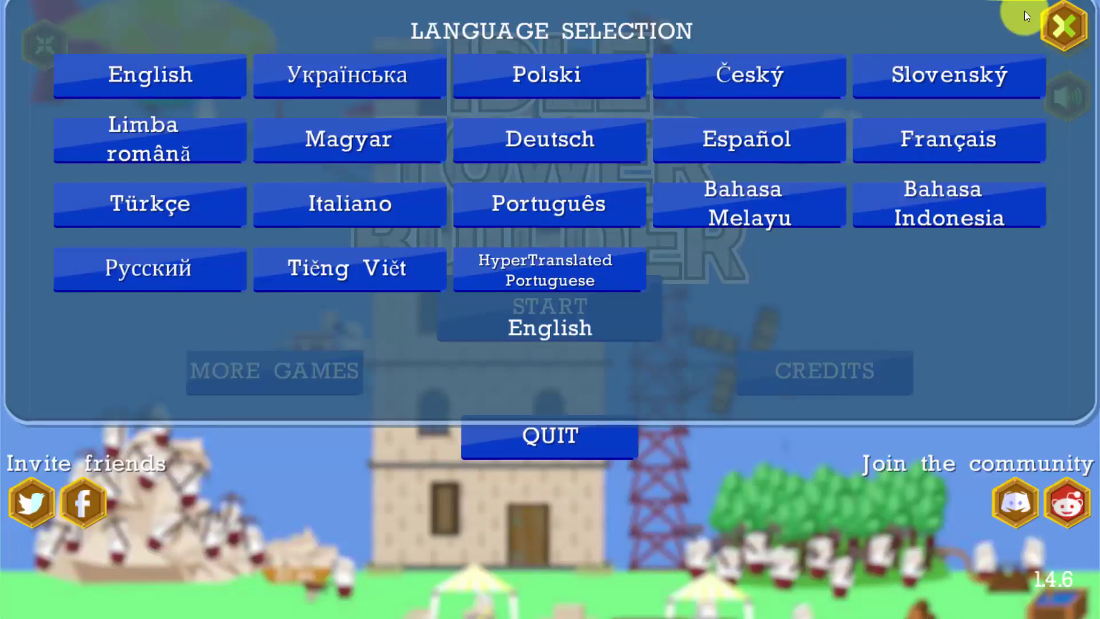
click(1055, 18)
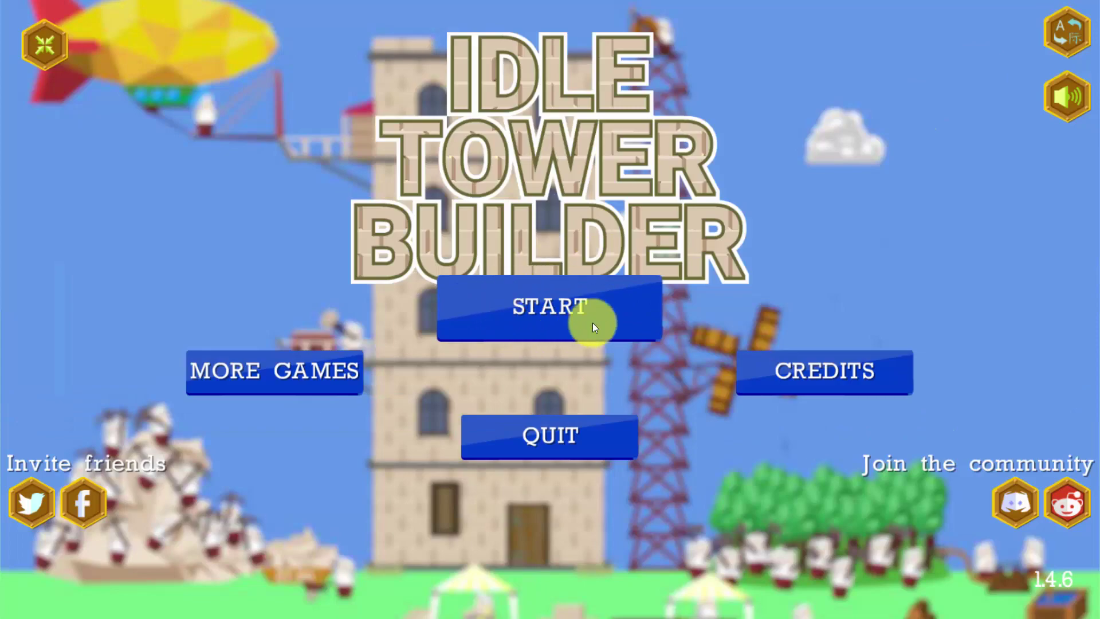
key(alt+Tab)
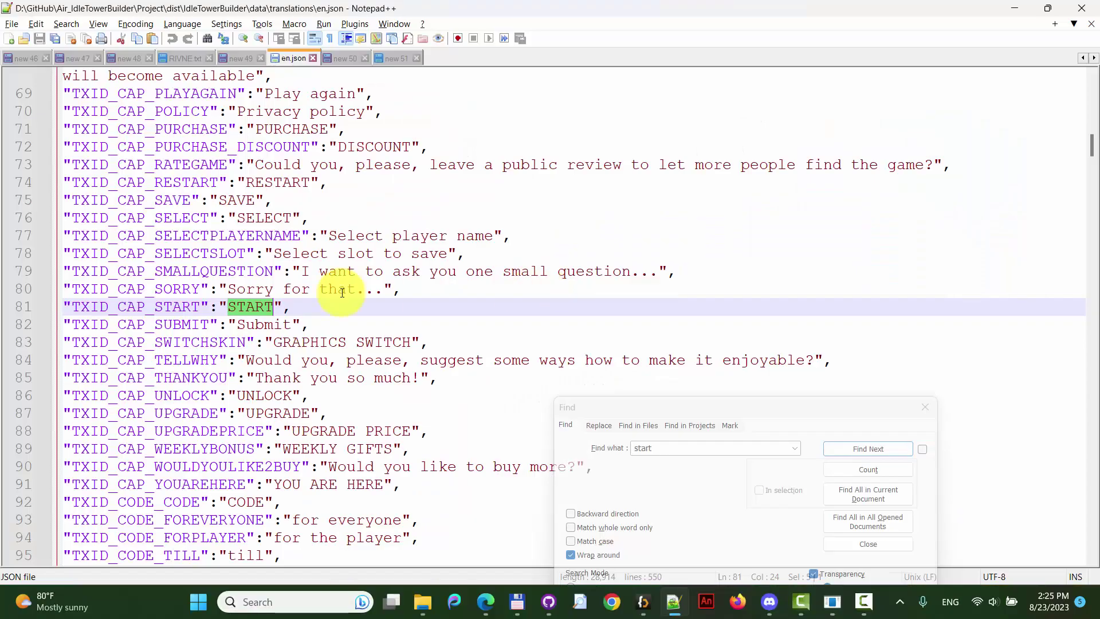
Replace START with BEGIN!!! in en.json and save, then exit fullscreen and close the game.
text(BEGIN)
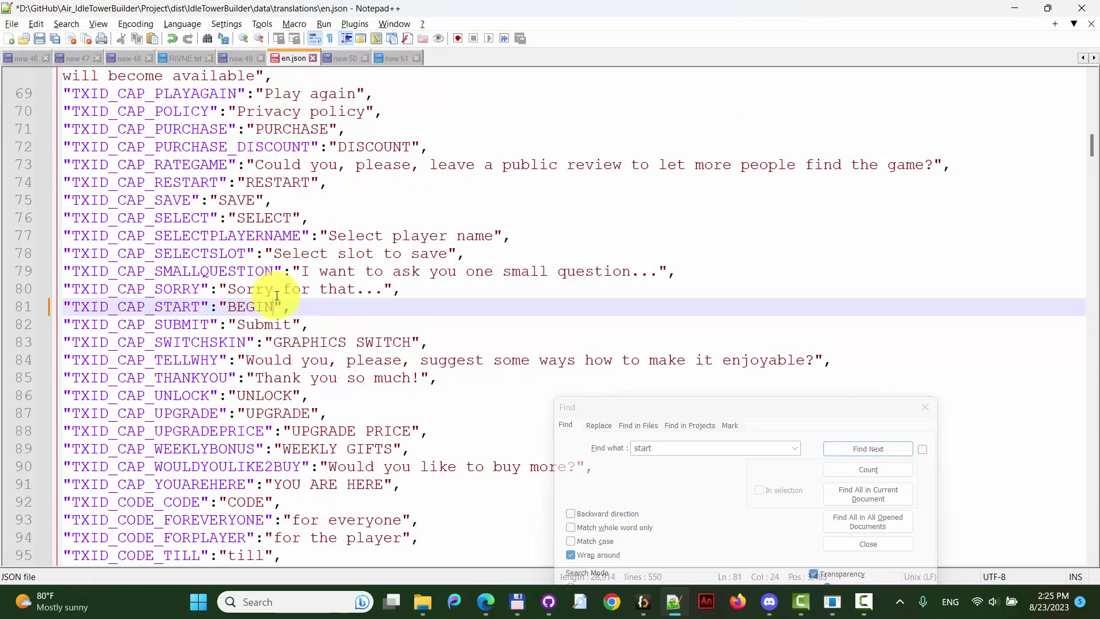
text(!!!)
key(ctrl+s)
key(alt+Tab)
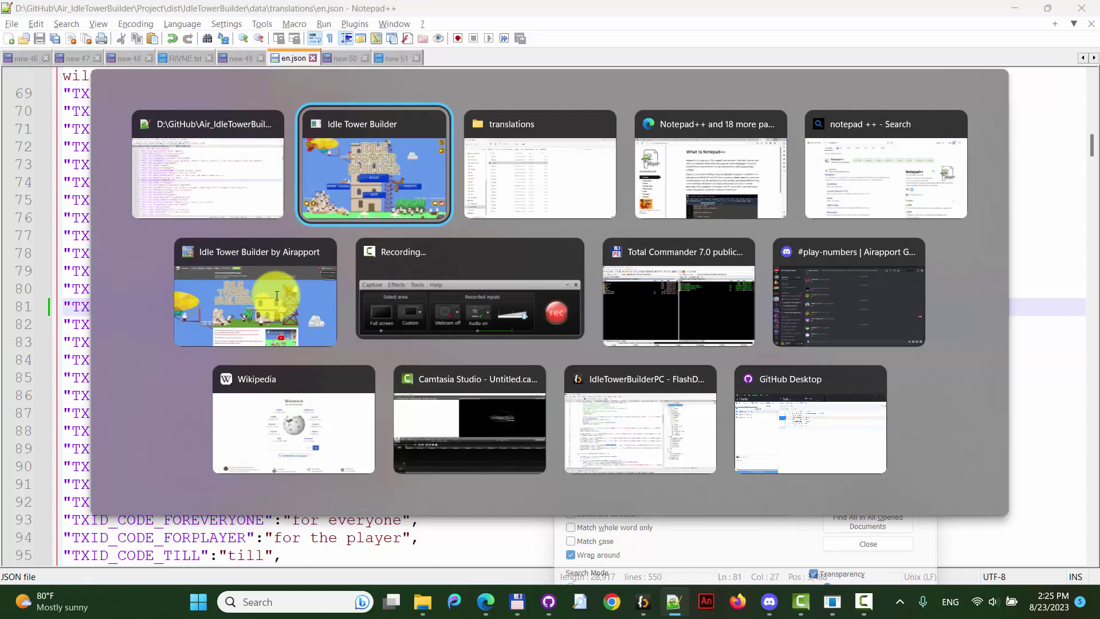
key(Escape)
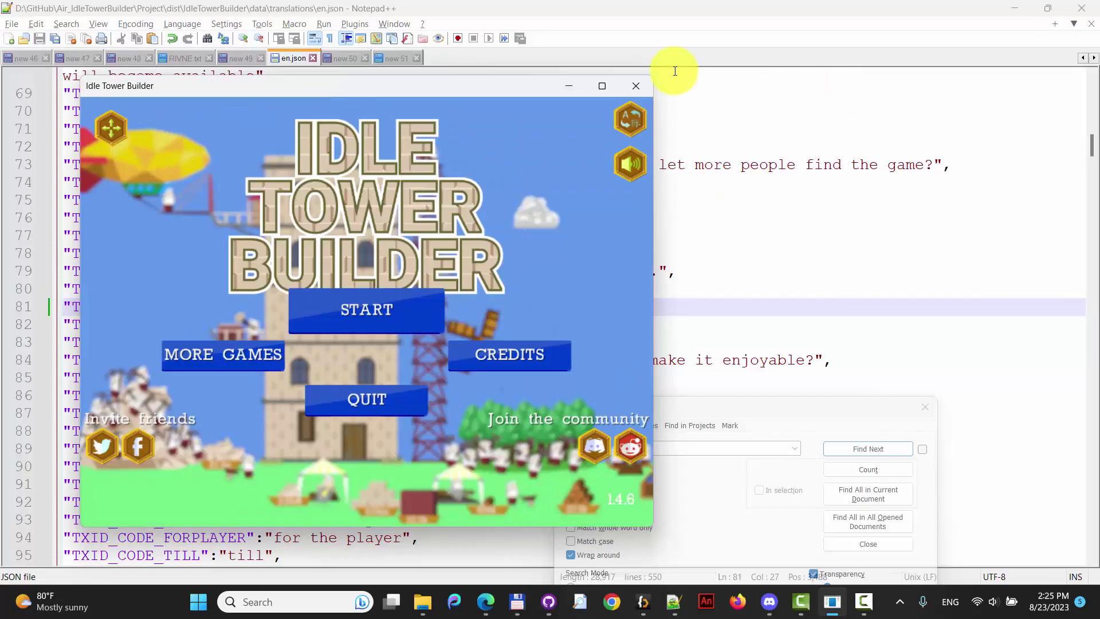
click(640, 87)
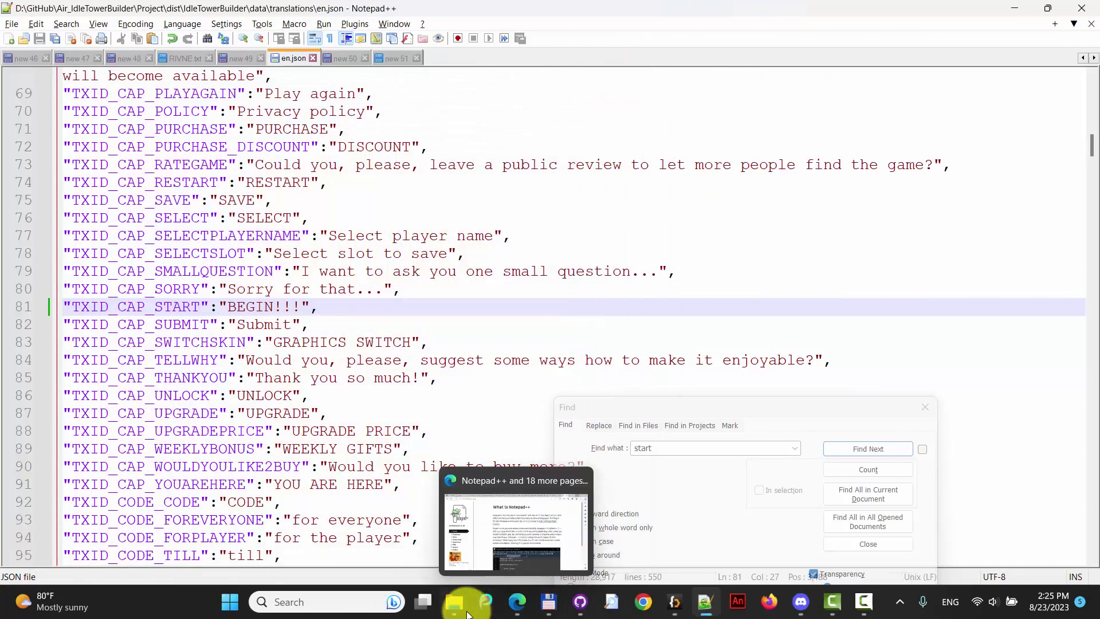
Go up to the IdleTowerBuilder folder and relaunch the IdleTowerBuilder application.
click(454, 602)
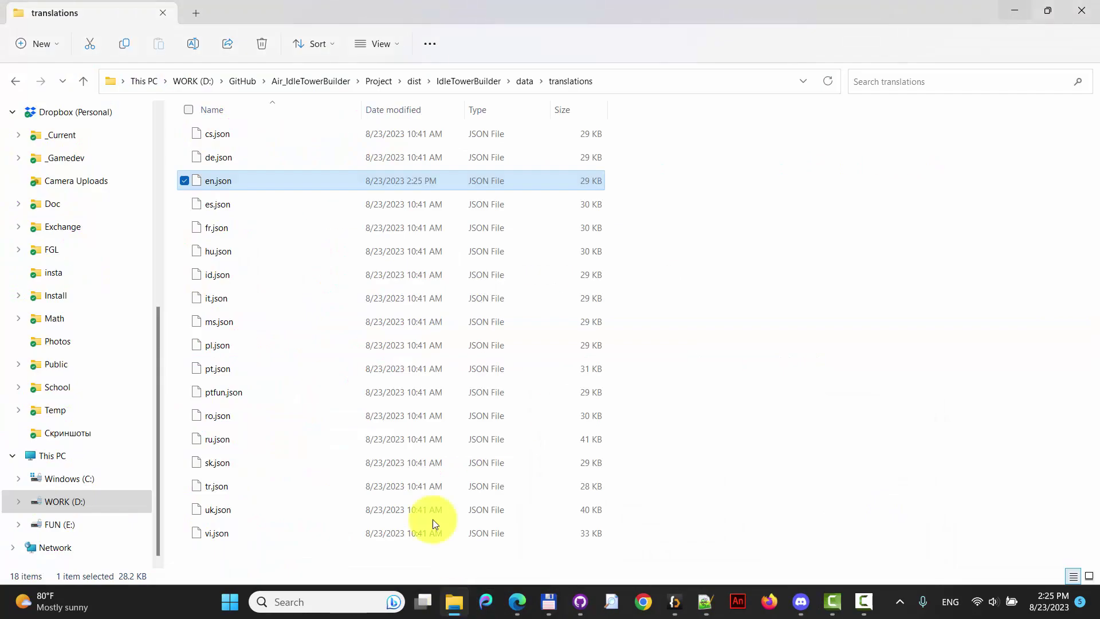
click(472, 81)
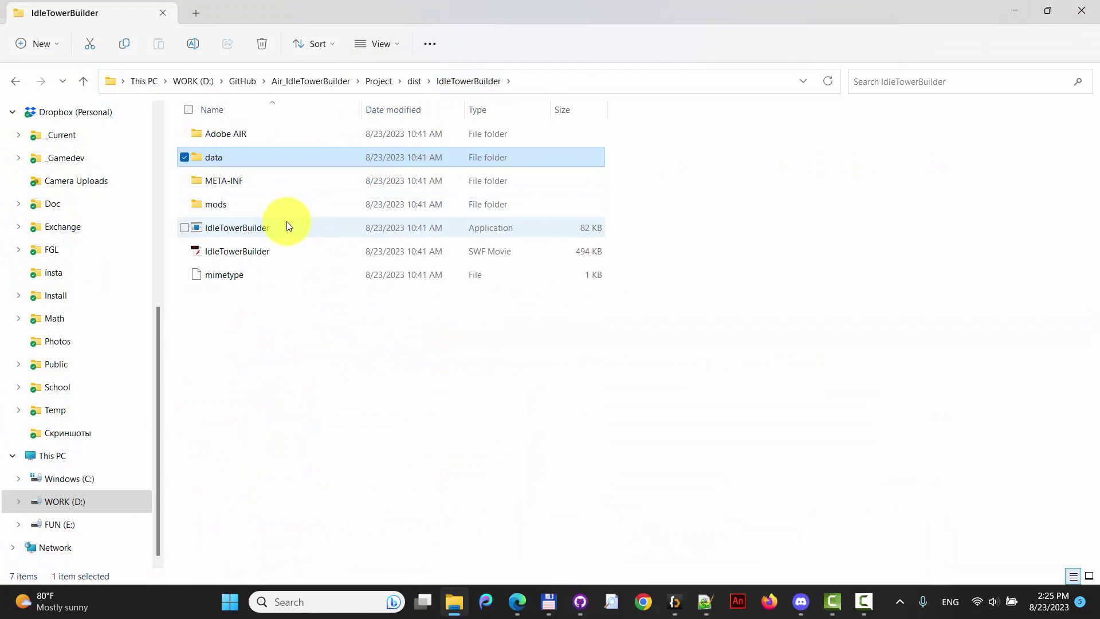
double_click(287, 222)
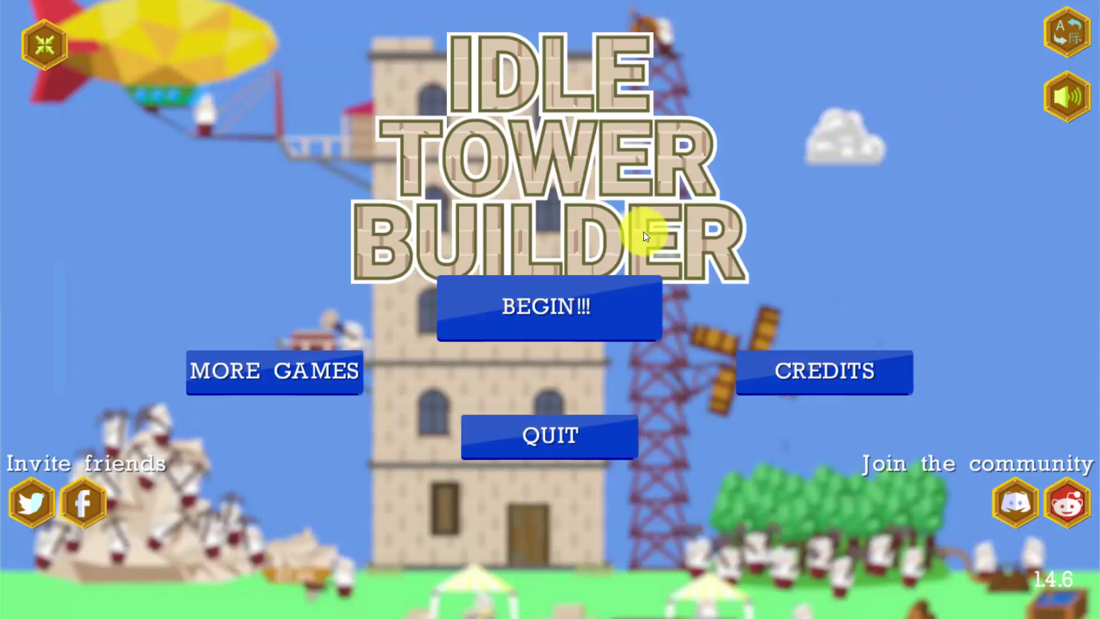
In the language screen, click English to reveal the debug console, then close the console.
click(1074, 28)
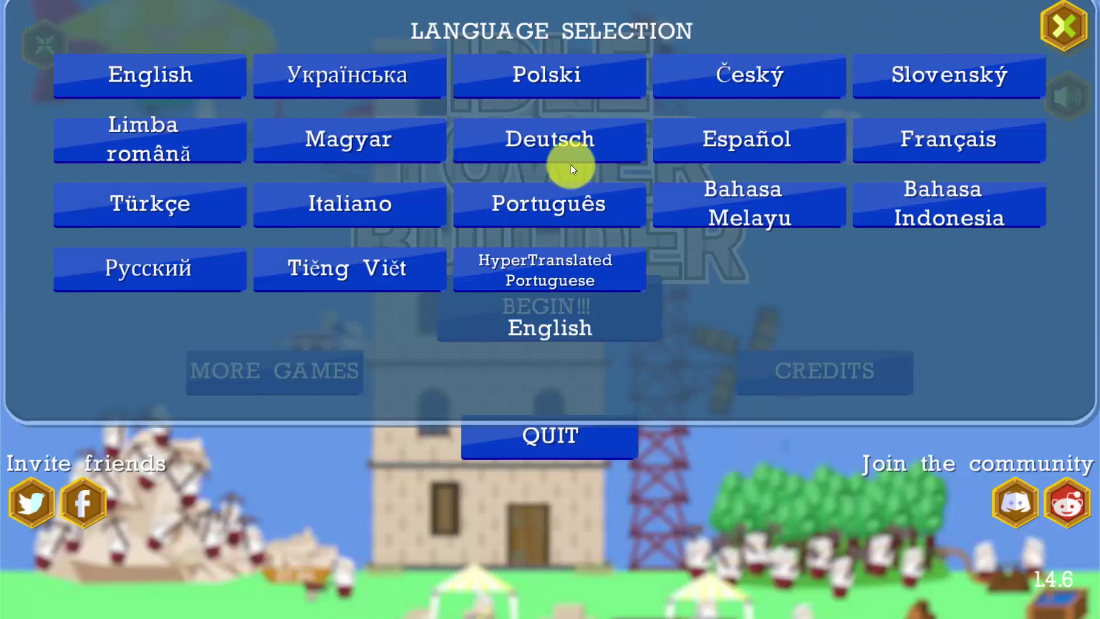
click(147, 70)
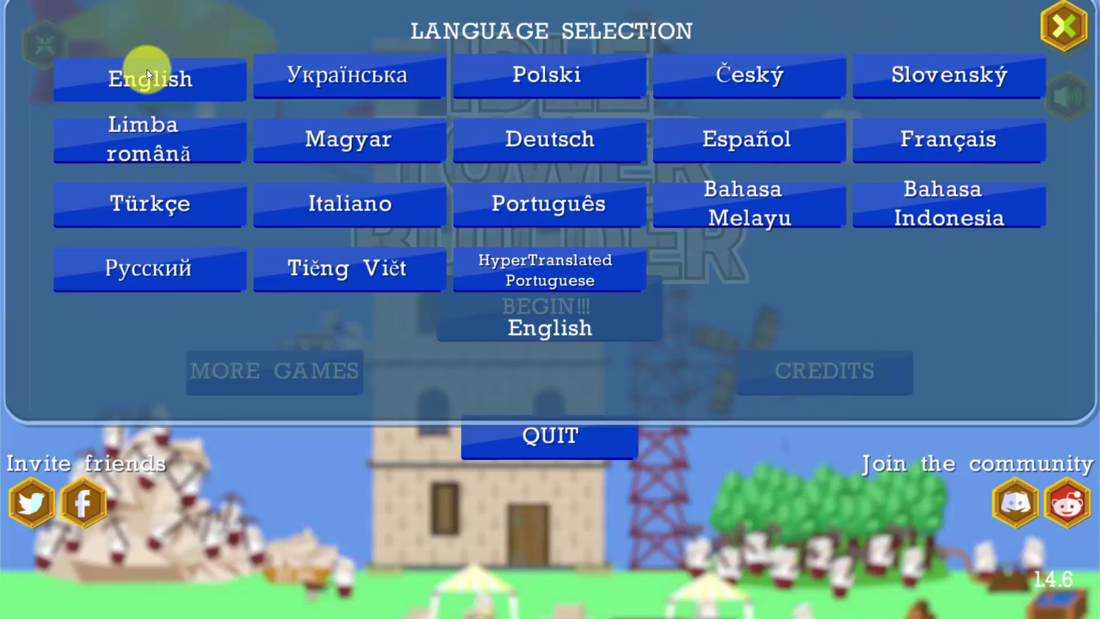
click(147, 70)
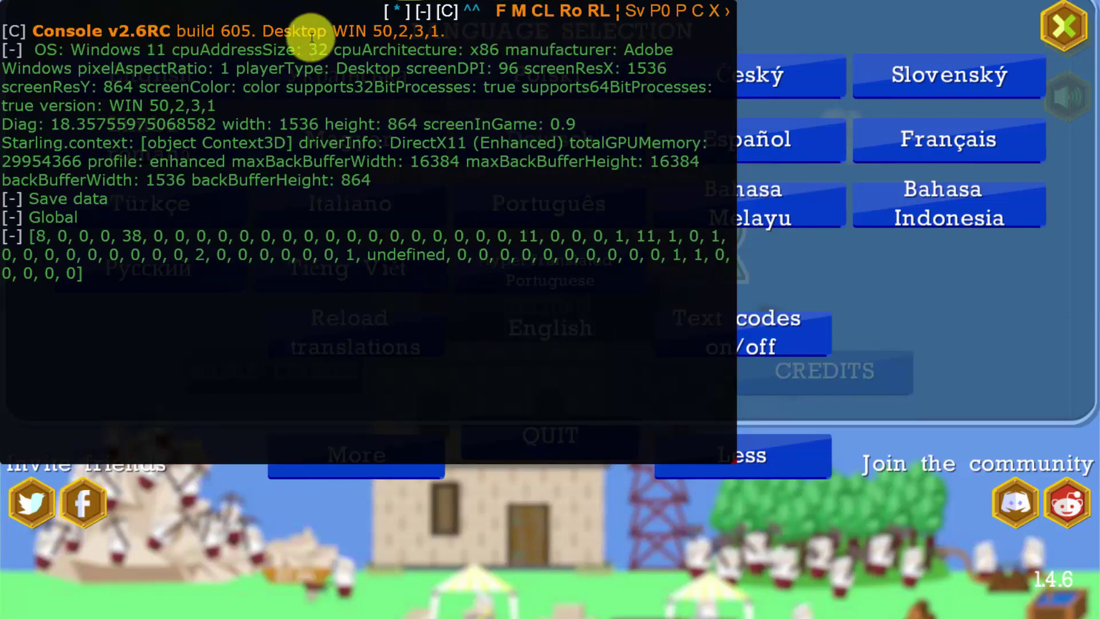
click(714, 11)
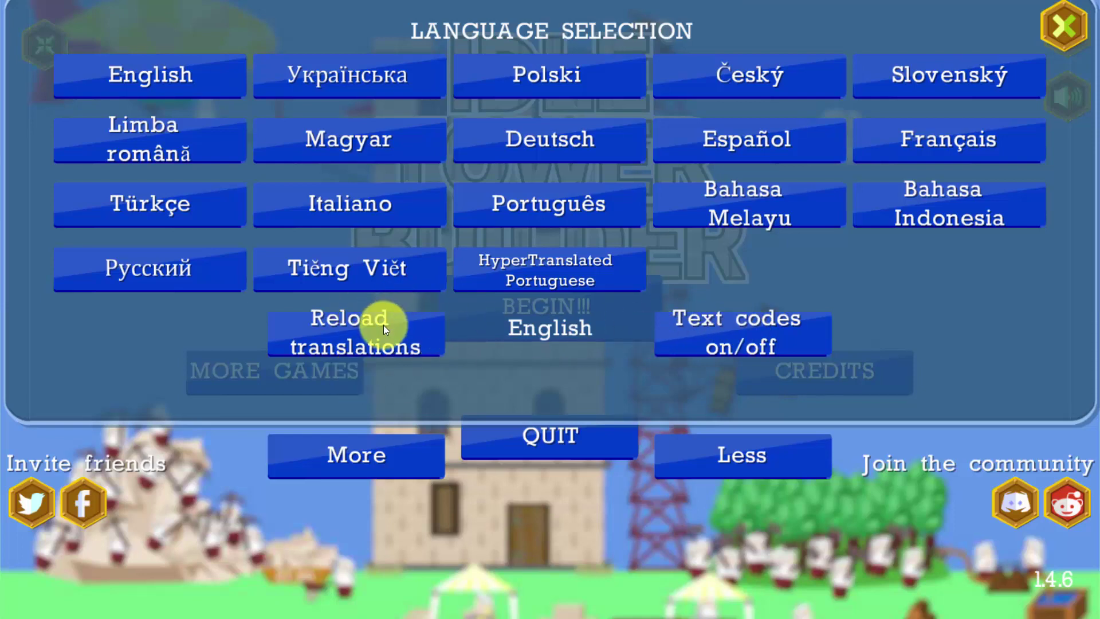
Append 1111111 to BEGIN!!! in en.json and save the file.
key(alt+Tab)
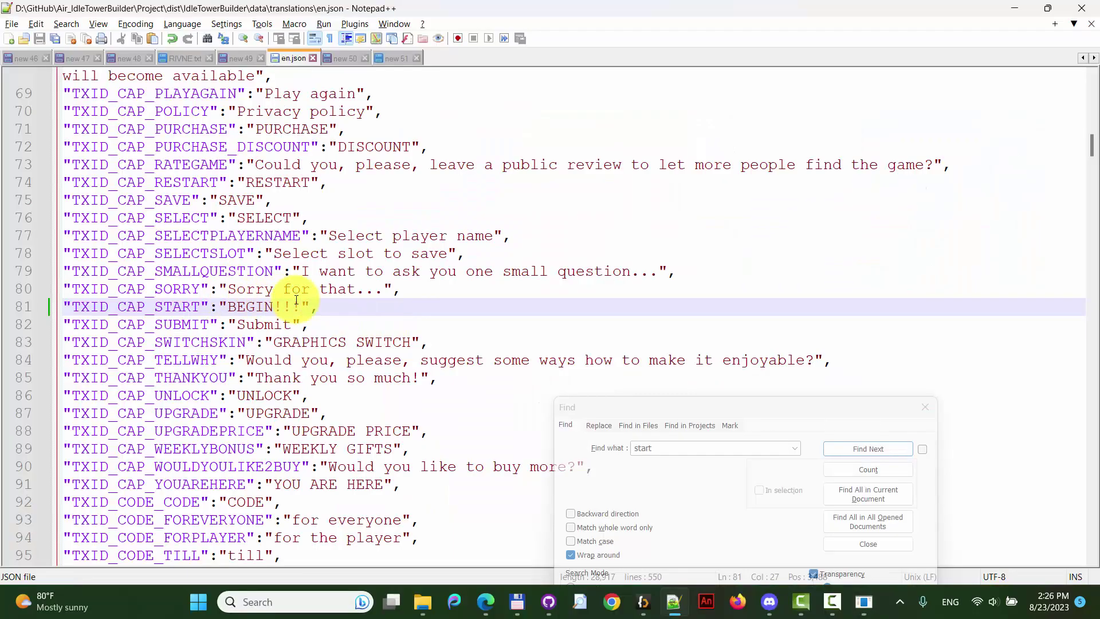
text(1111111)
key(ctrl+s)
Reload translations from the game's language screen so the start label reads BEGIN!!!1111111.
key(alt+Tab)
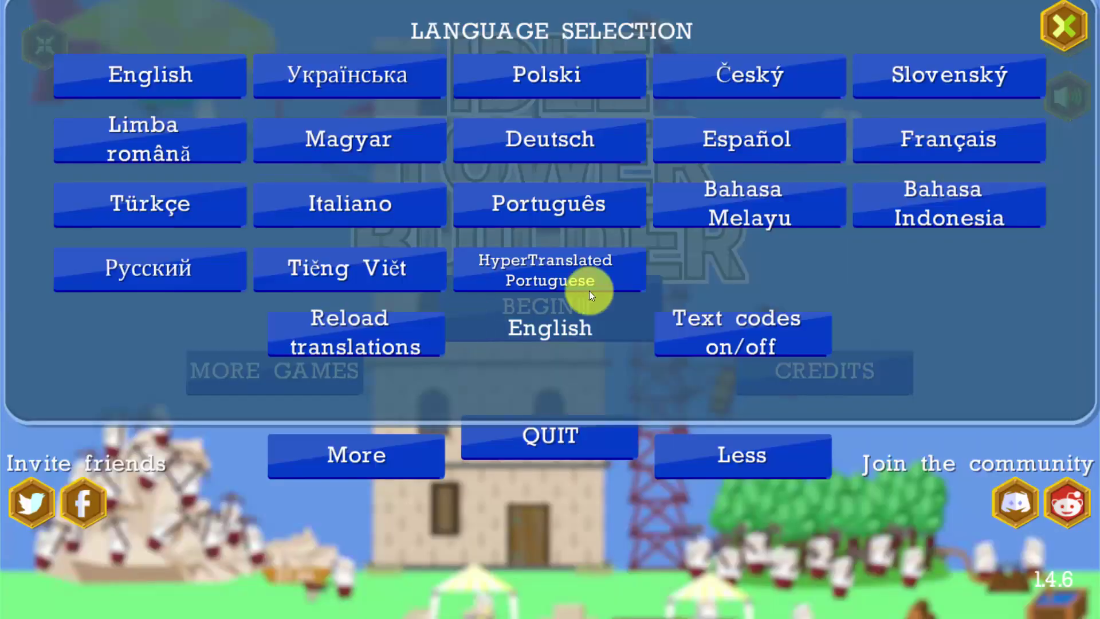
click(1068, 29)
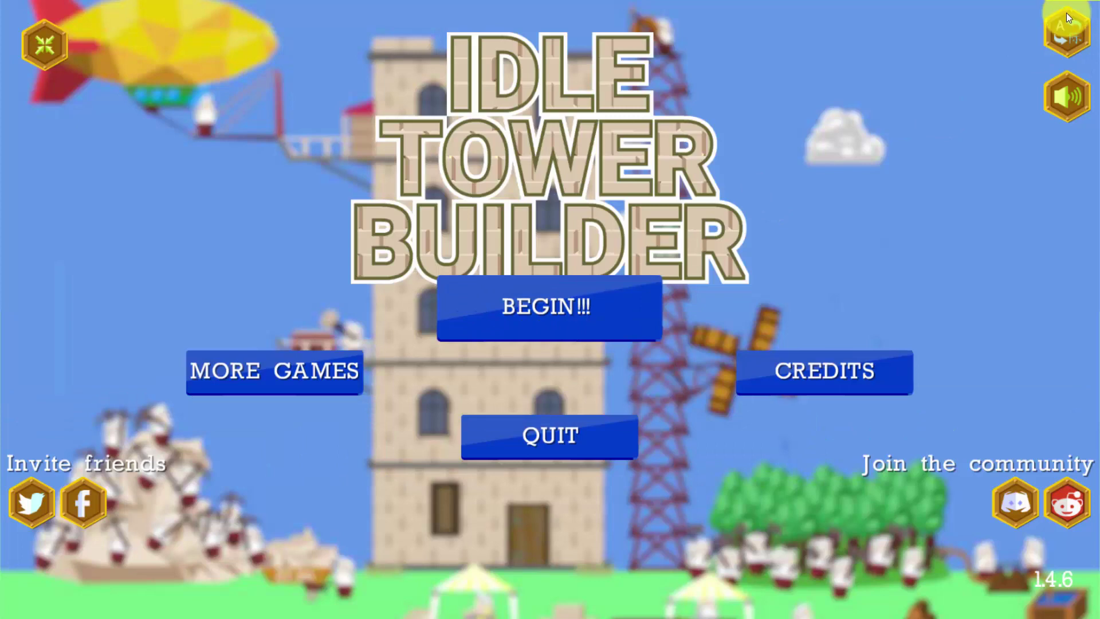
click(1061, 33)
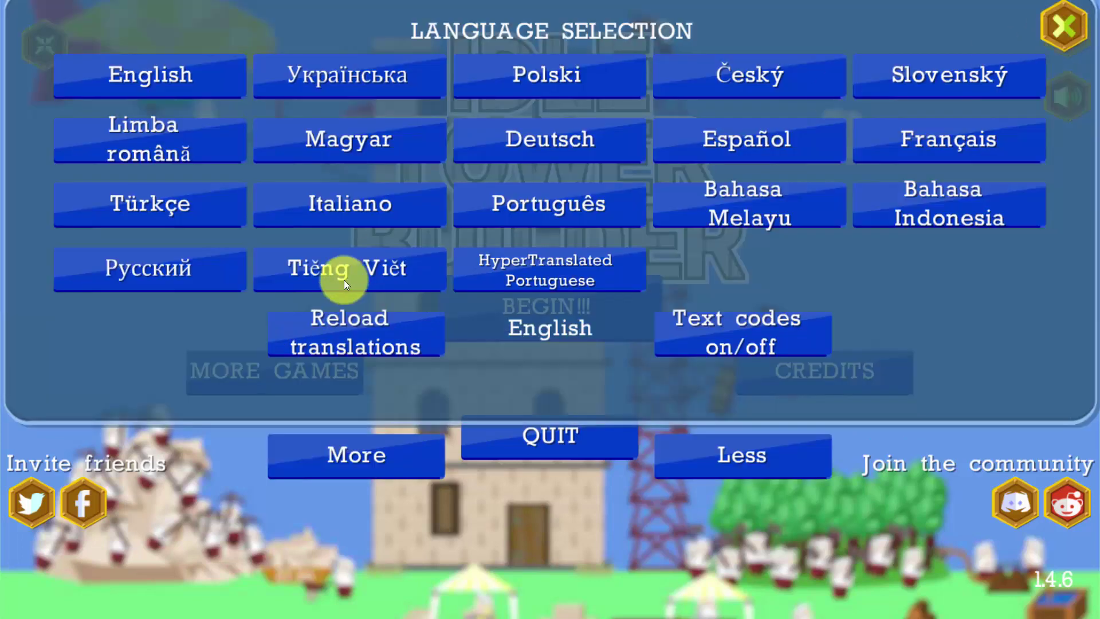
click(342, 335)
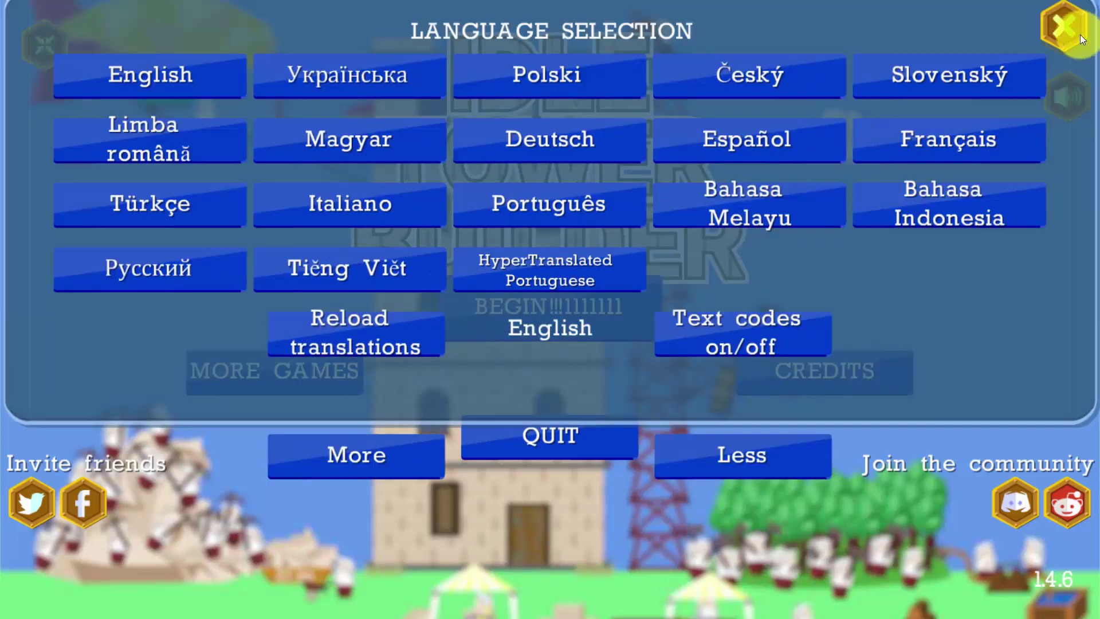
click(1067, 27)
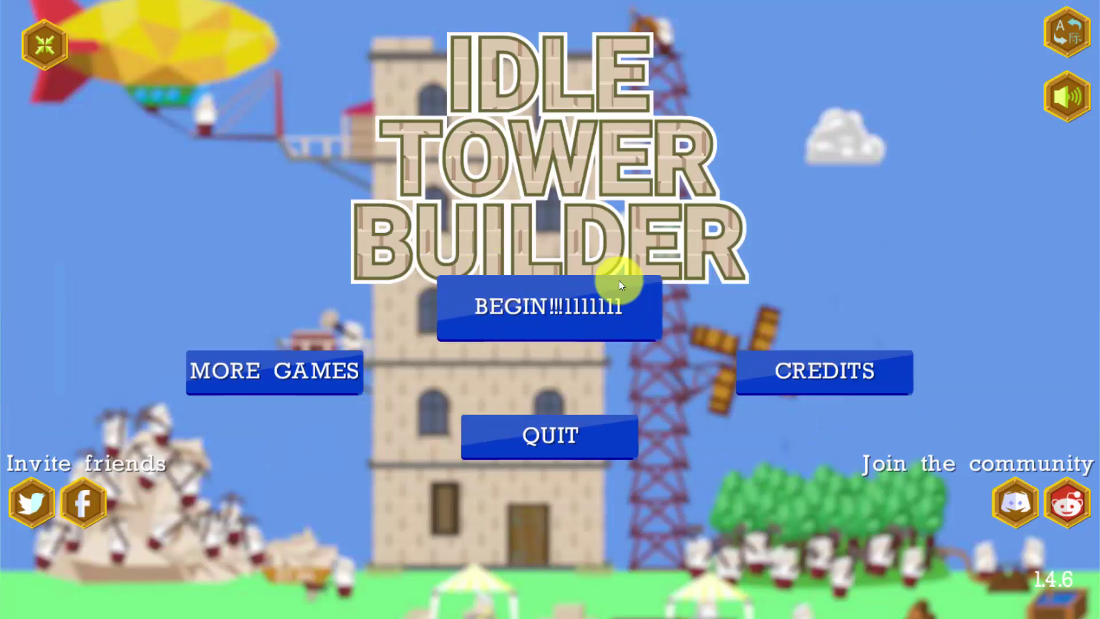
Check the BEGIN line in en.json, then reopen the game's language panel.
key(alt+Tab)
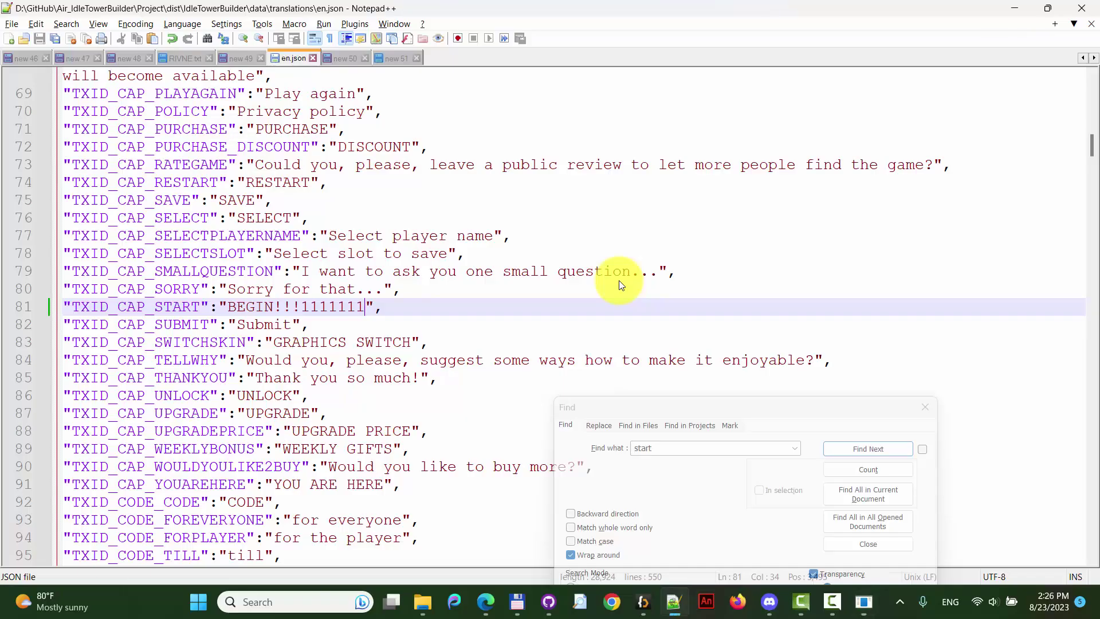
key(alt+Tab)
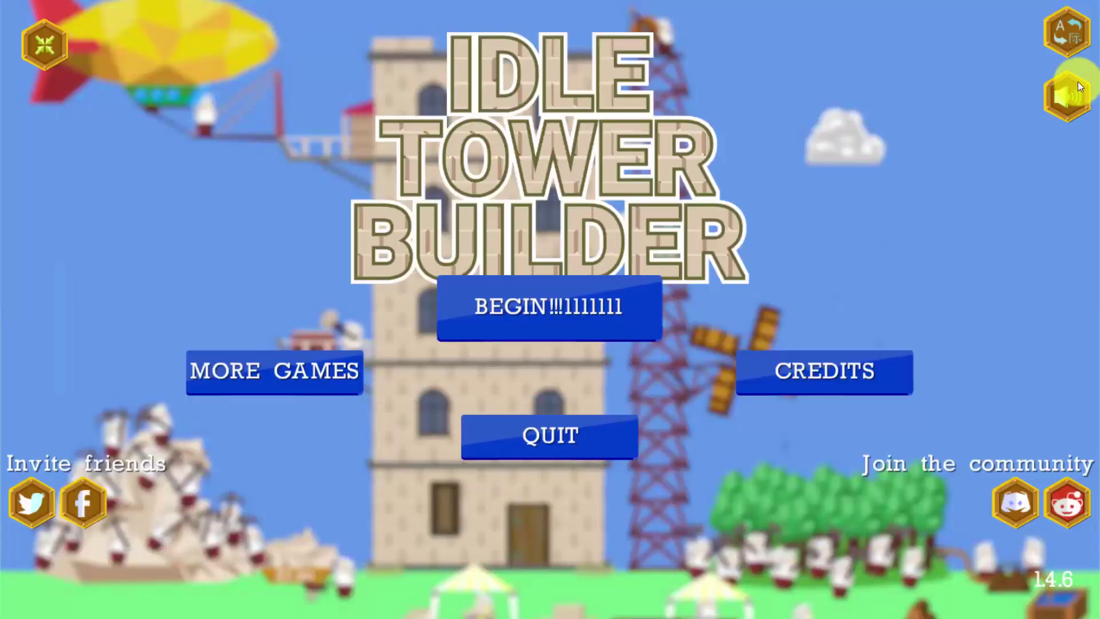
click(1065, 25)
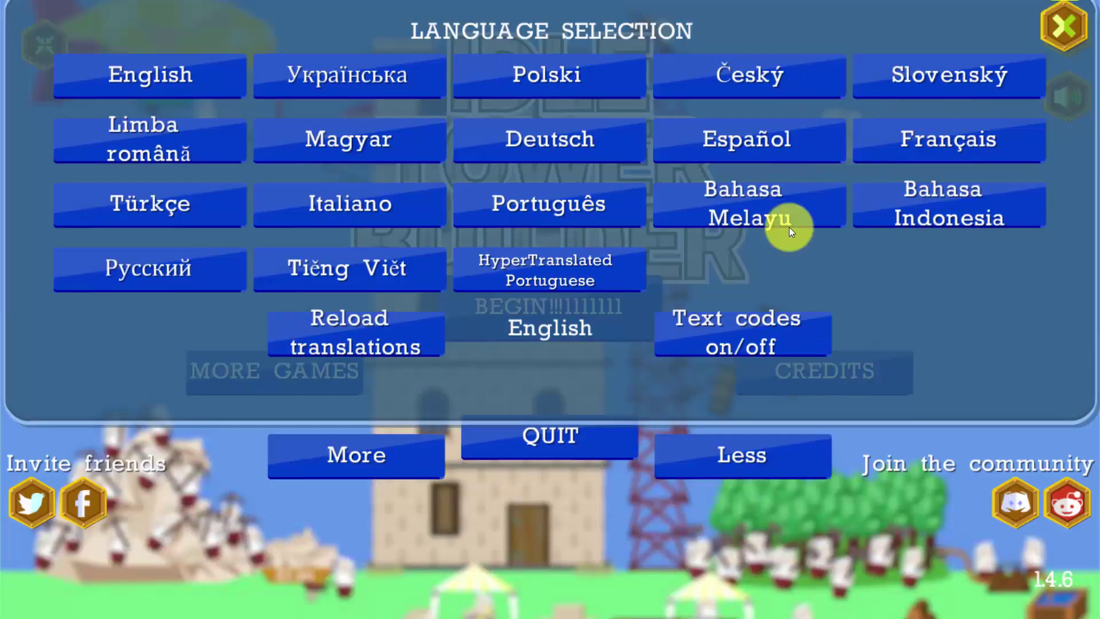
Turn text codes on so labels show raw IDs like TXID_CAP_START, then return to en.json.
click(744, 318)
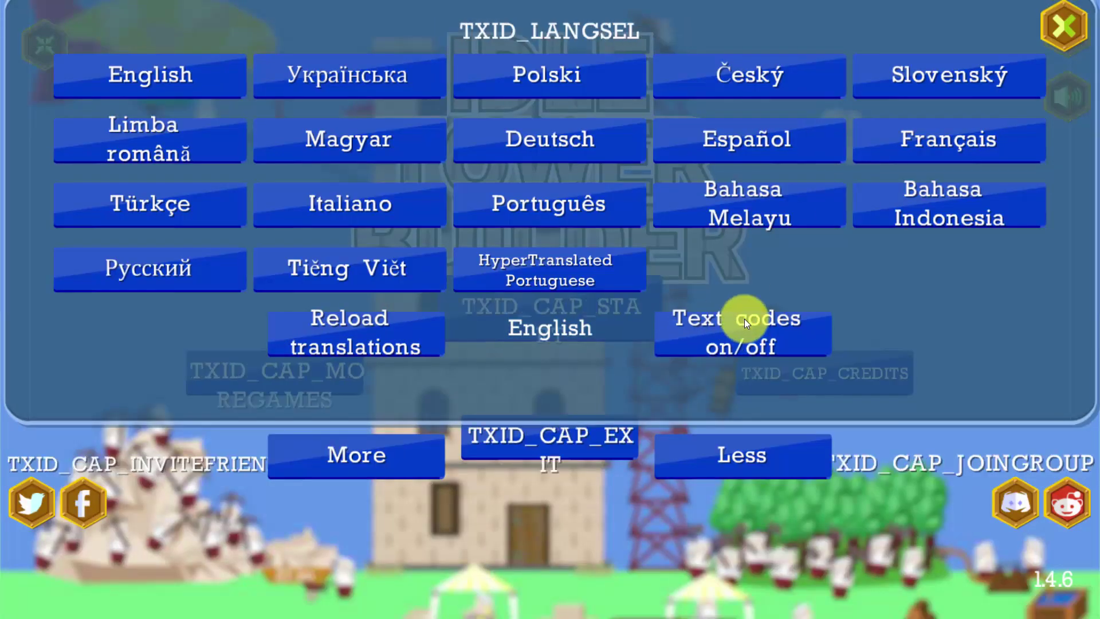
click(1070, 31)
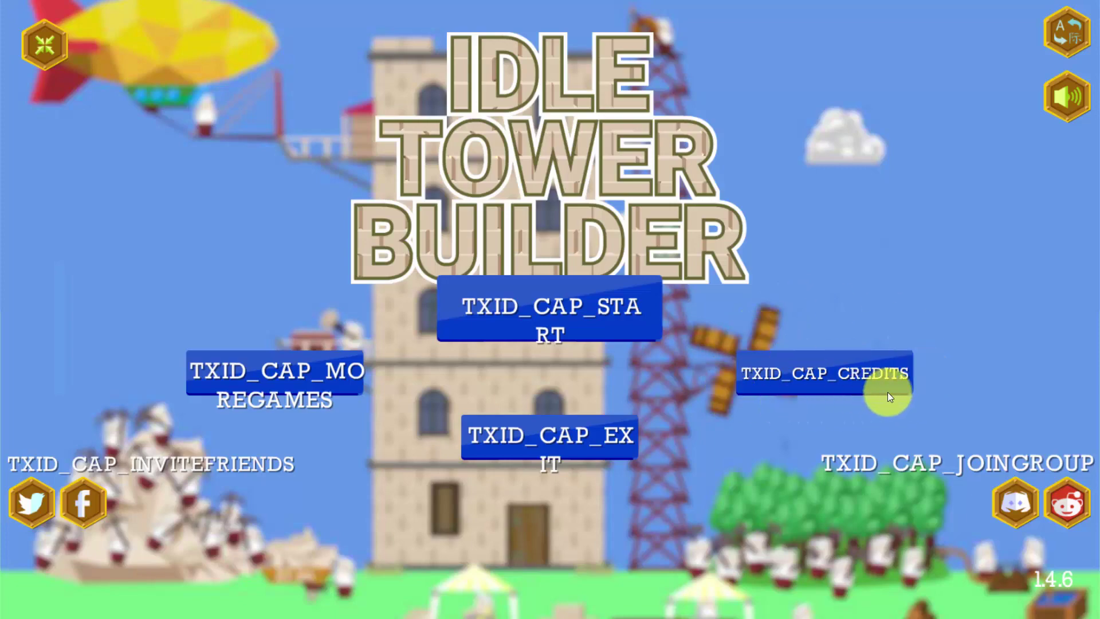
key(alt+Tab)
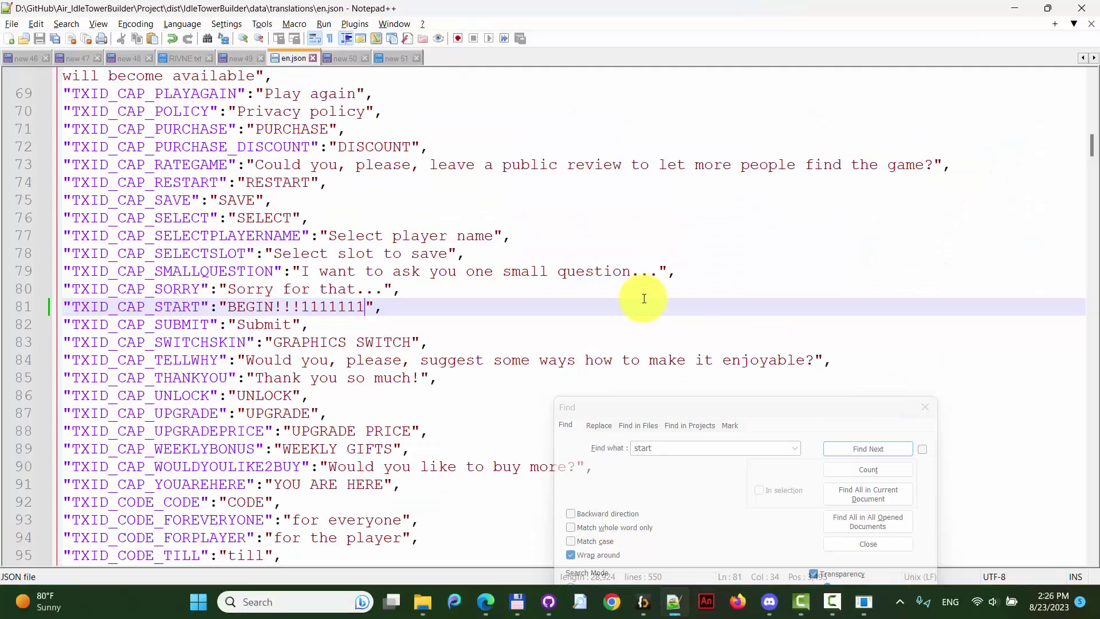
Search en.json for _credits until reaching the TXID_CAP_CREDITS caption on line 23.
click(638, 296)
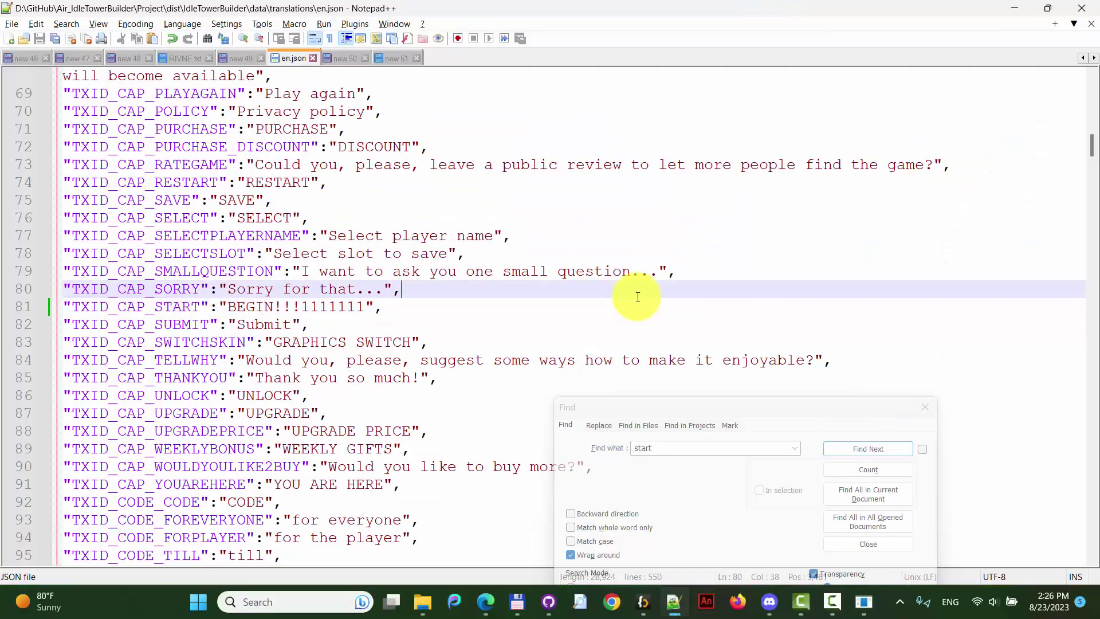
key(ctrl+f)
text(_credit)
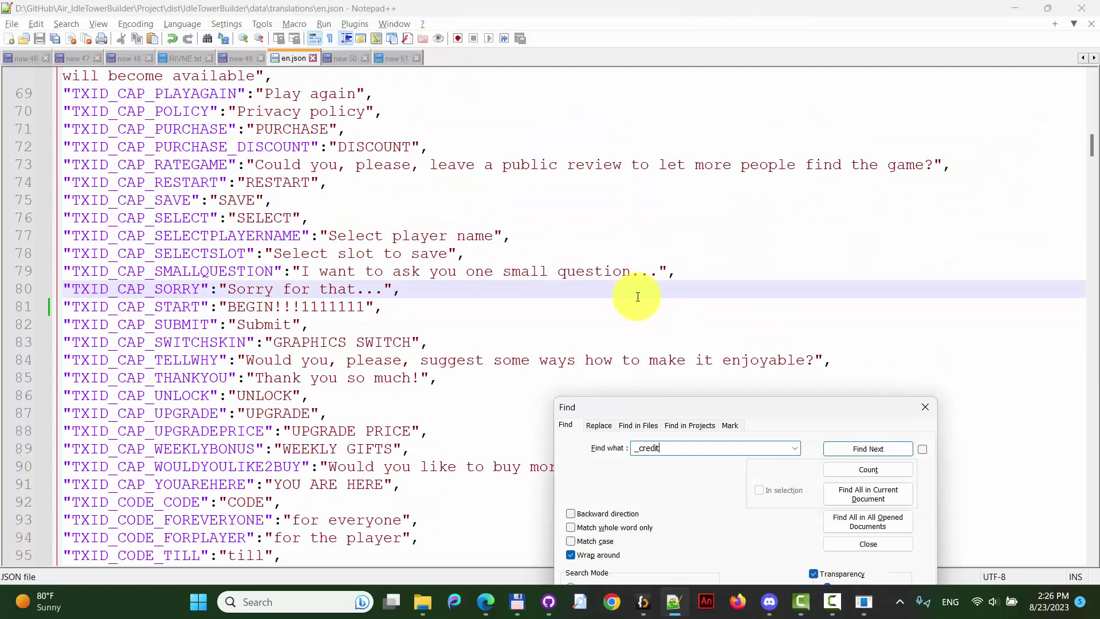
text(s)
click(858, 447)
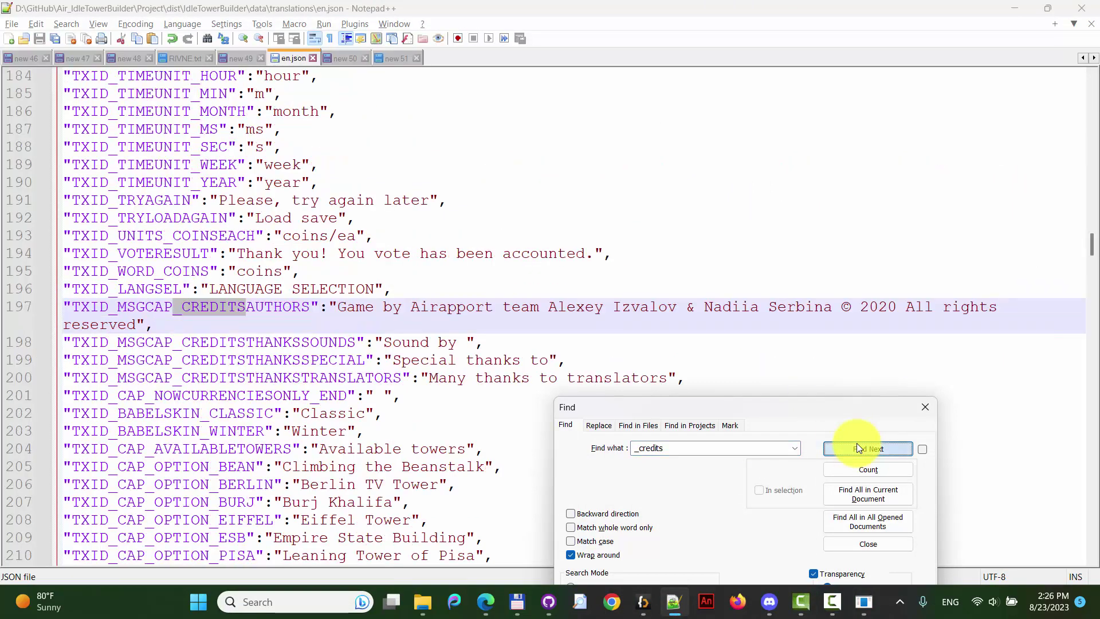
click(851, 449)
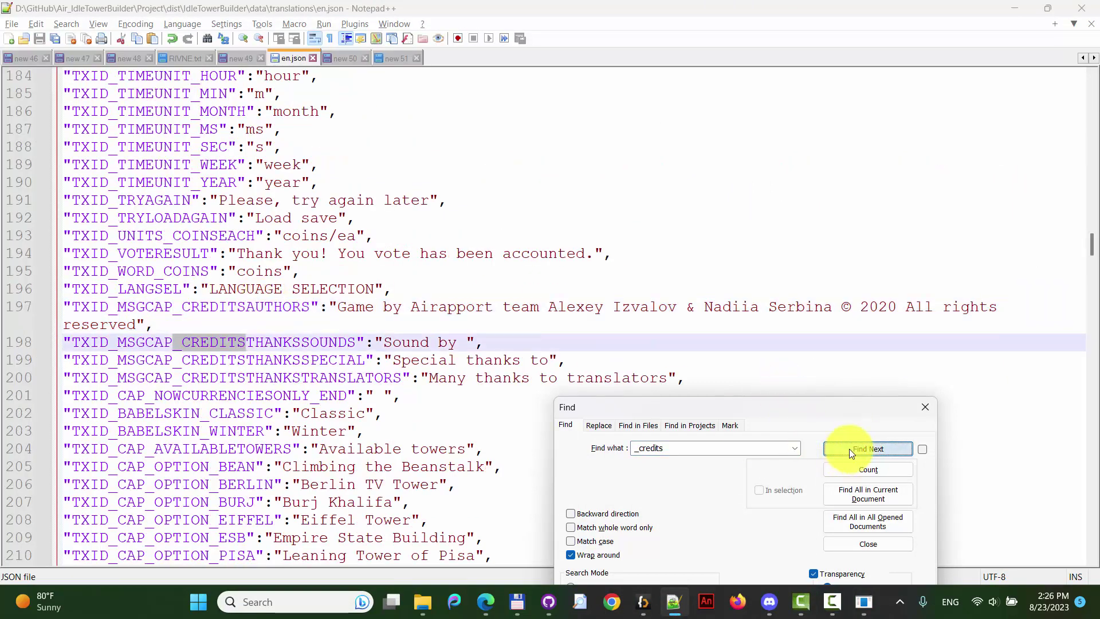
click(849, 448)
click(849, 449)
click(849, 449)
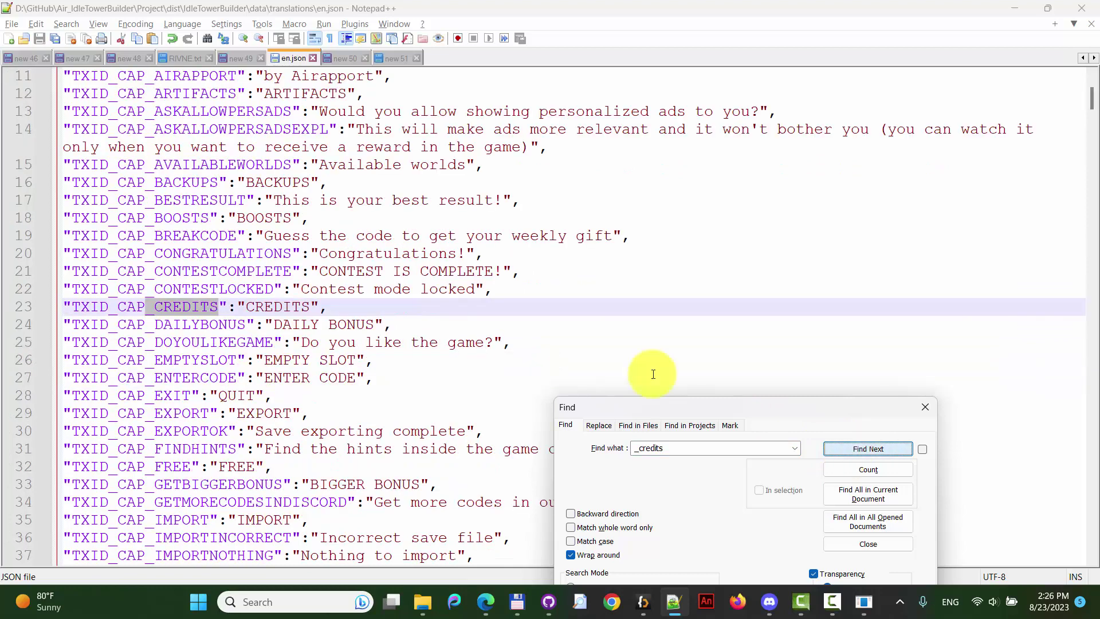
Change the caption to QWERTYCREDITS, save en.json, and return to the game.
click(262, 307)
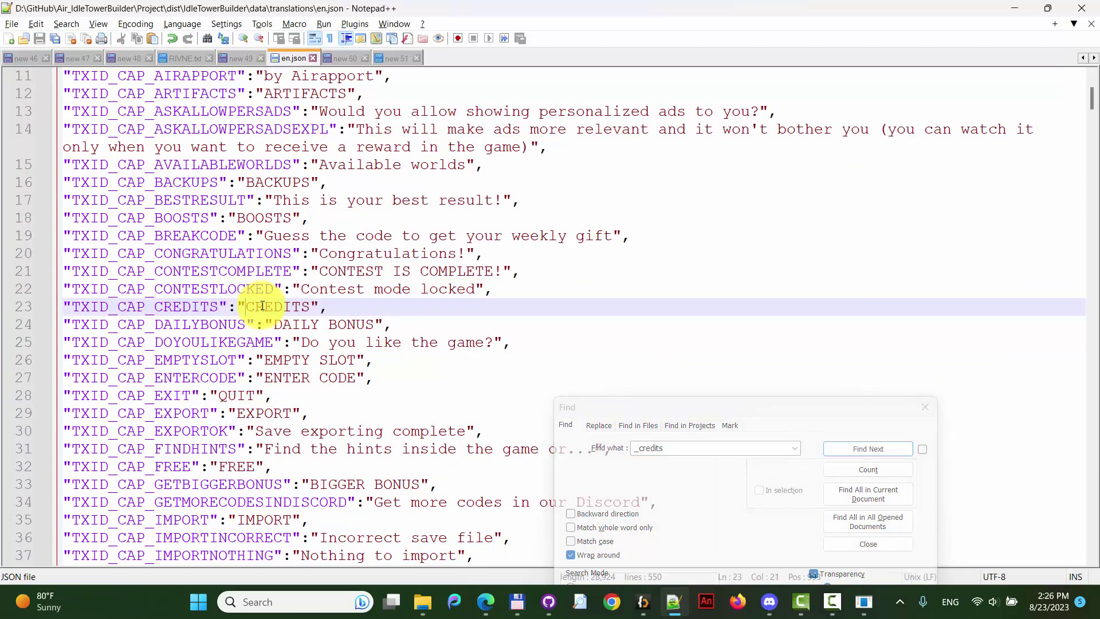
text(QWERTY)
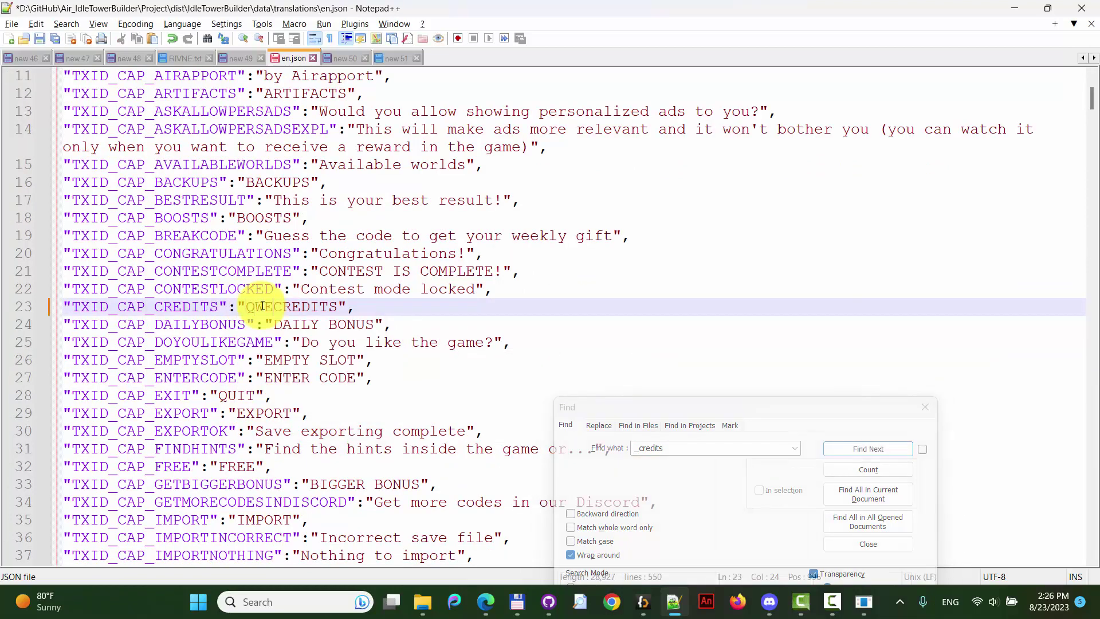
key(ctrl+s)
key(alt+Tab)
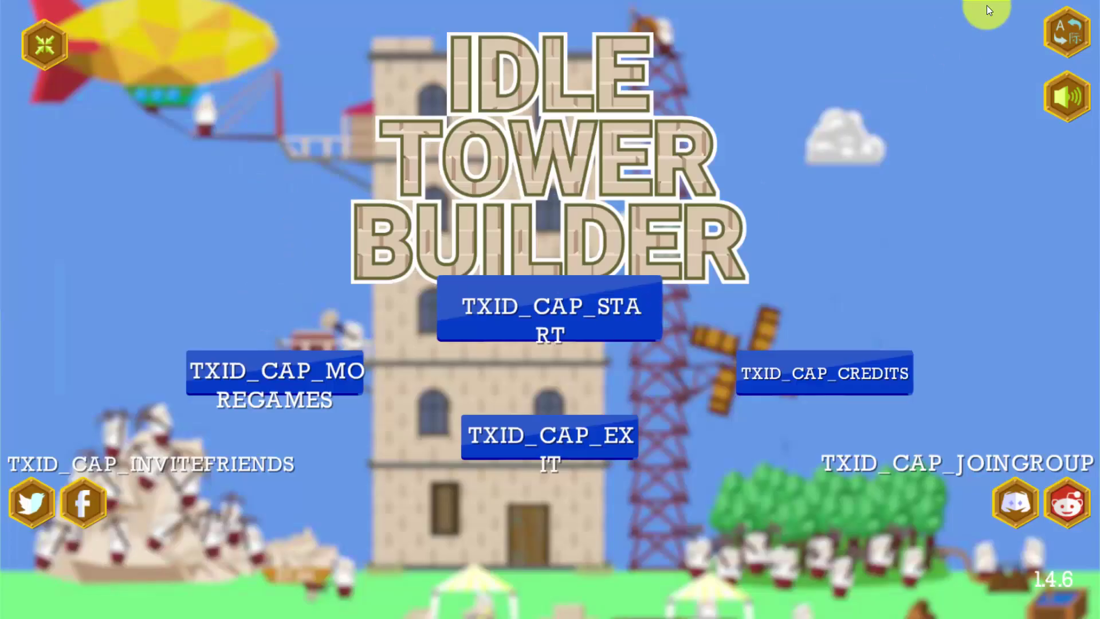
Turn text codes off and reload translations so the credits button reads QWERTYCREDITS.
click(1067, 32)
click(753, 345)
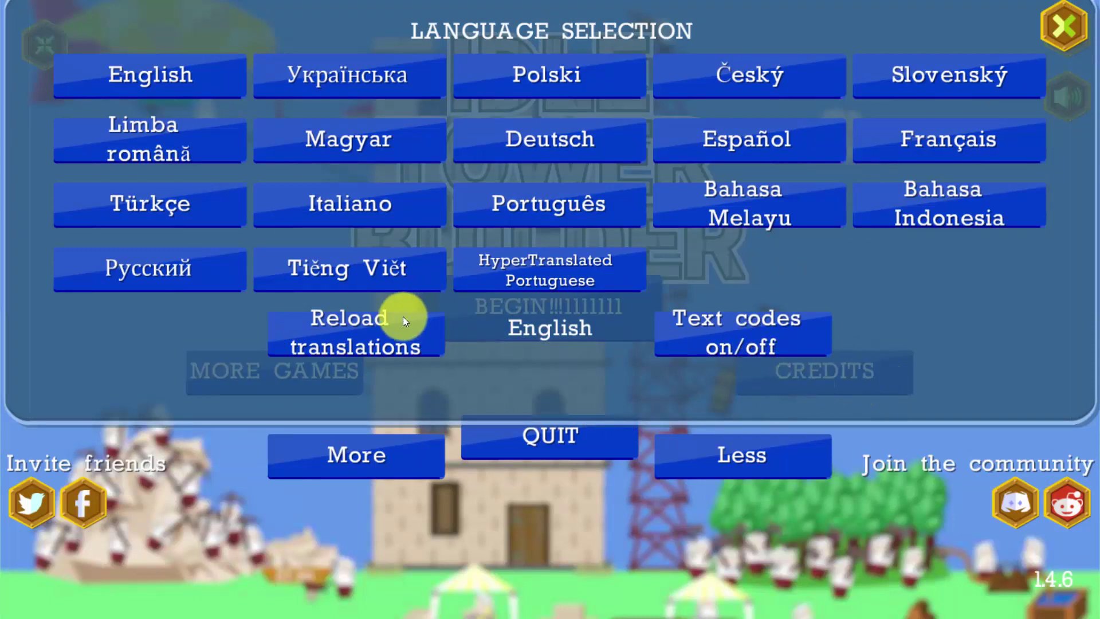
click(385, 341)
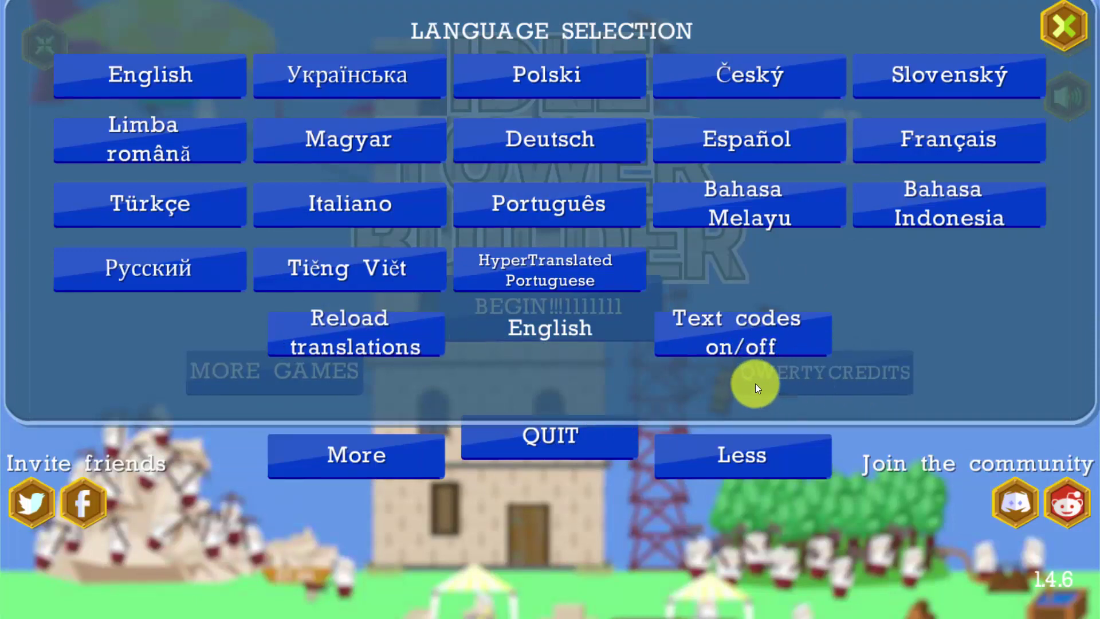
click(1064, 25)
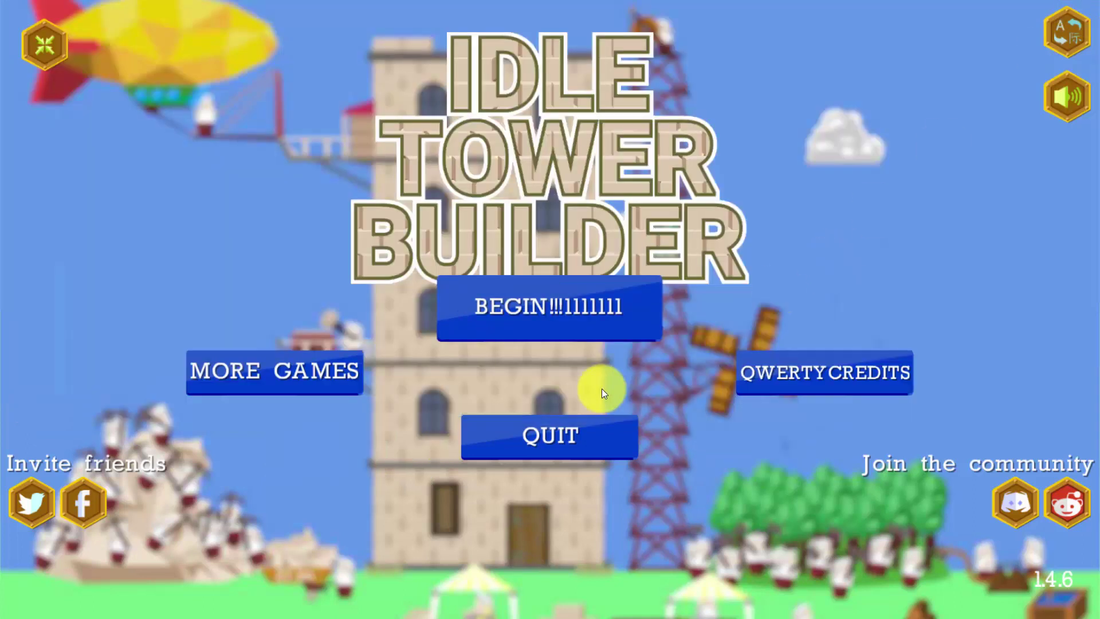
Look over lines 16 and 14 of en.json, then bring up the IdleTowerBuilder folder in File Explorer.
key(alt+Tab)
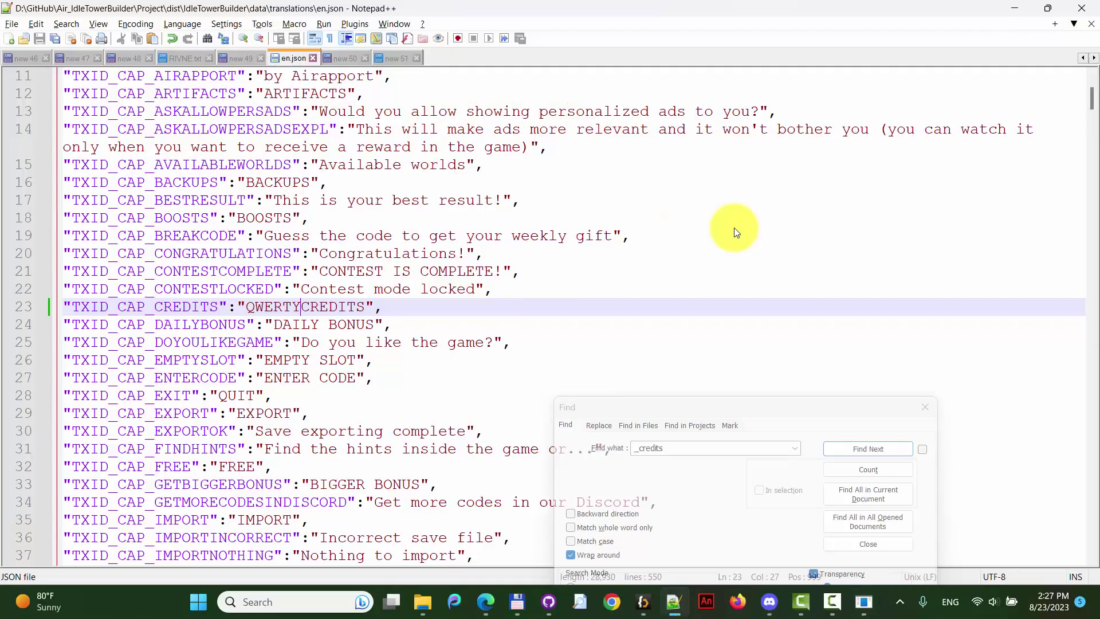
click(631, 183)
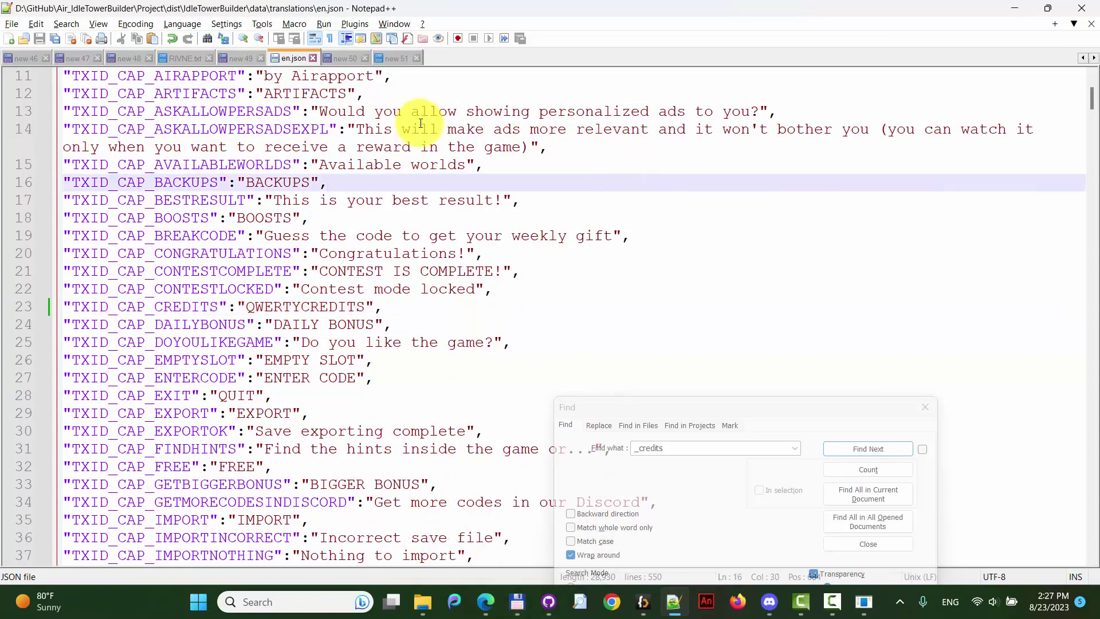
click(406, 150)
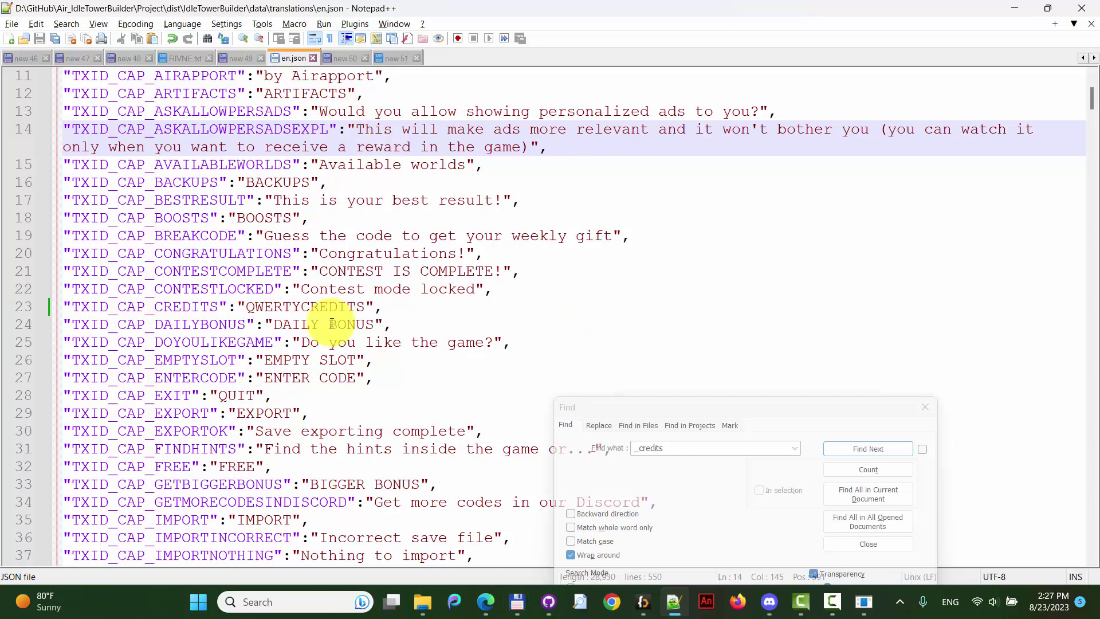
click(423, 603)
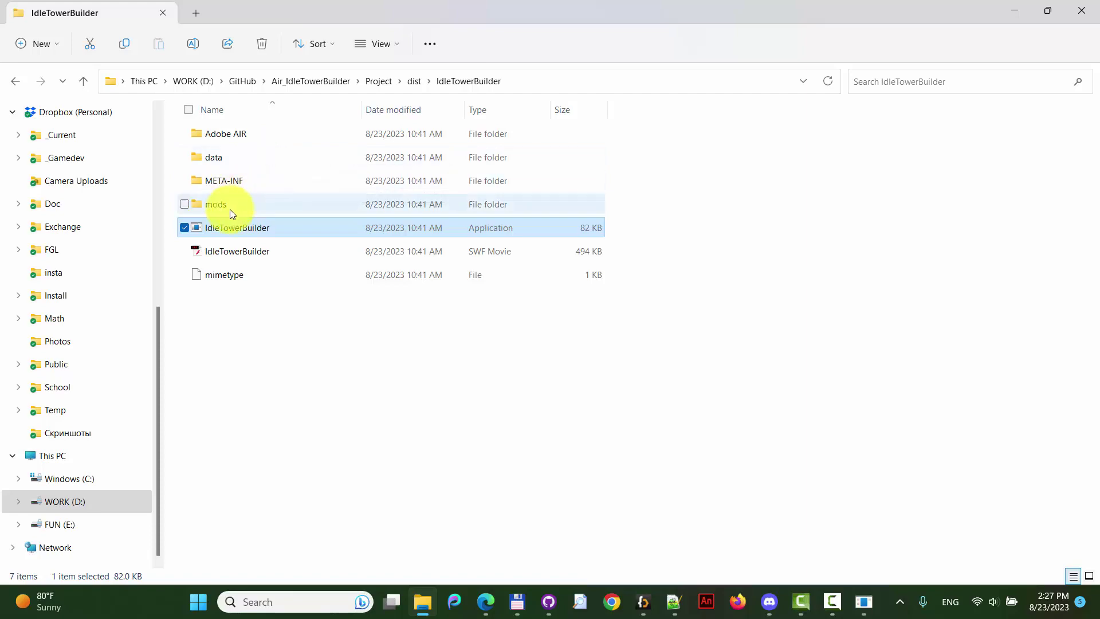
Toggle the game language between Português and HyperTranslated Portuguese, ending on HyperTranslated Portuguese.
key(alt+Tab)
key(alt+Tab)
key(Tab)
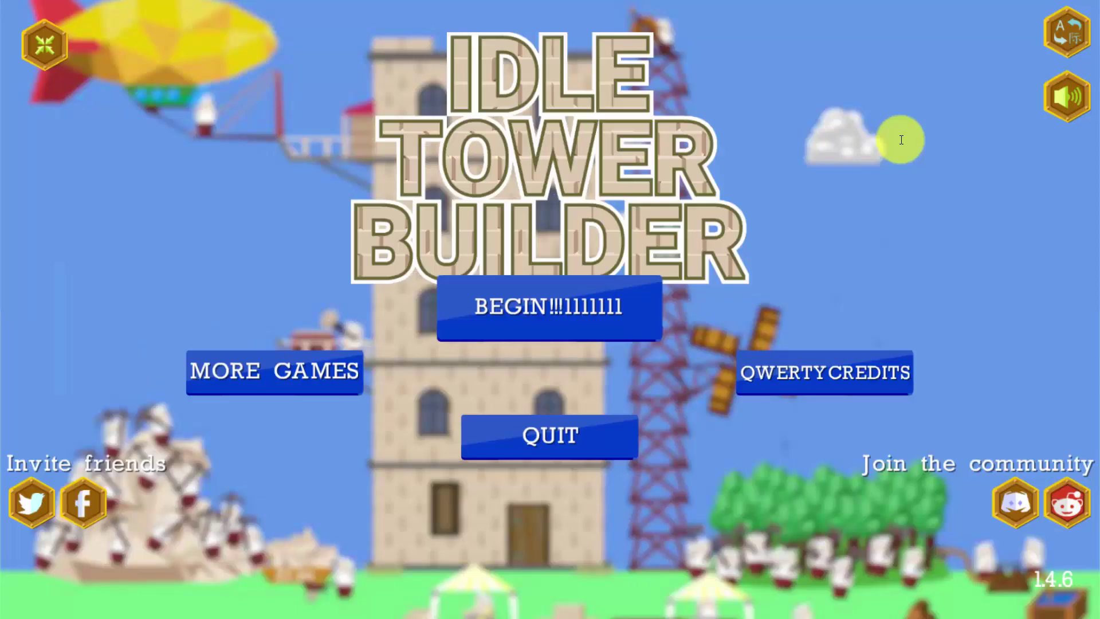
click(1064, 34)
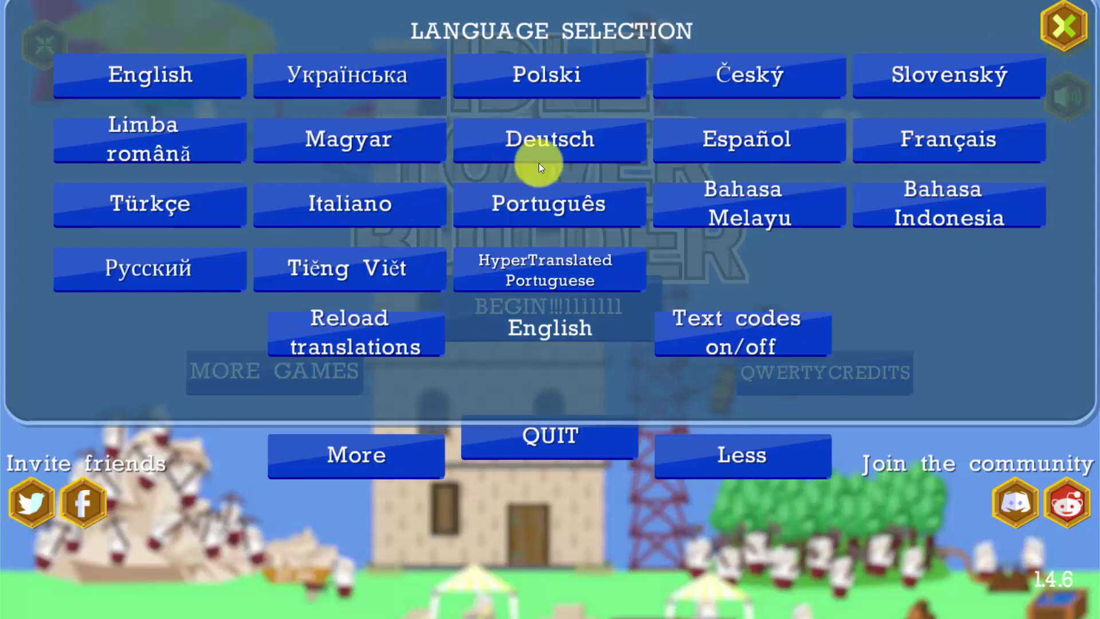
click(543, 189)
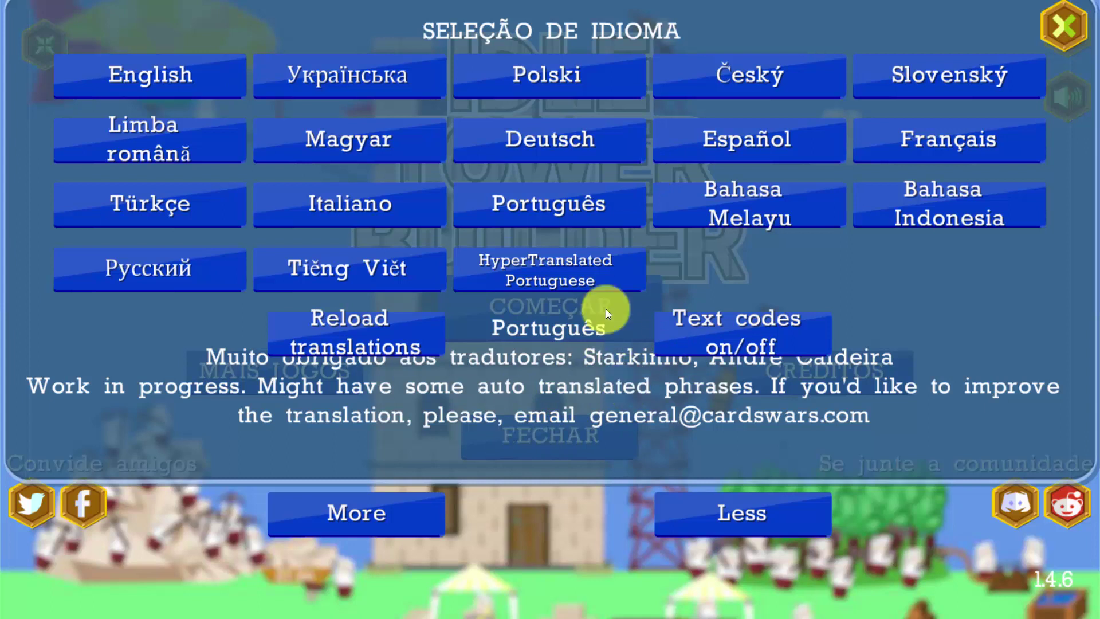
click(561, 277)
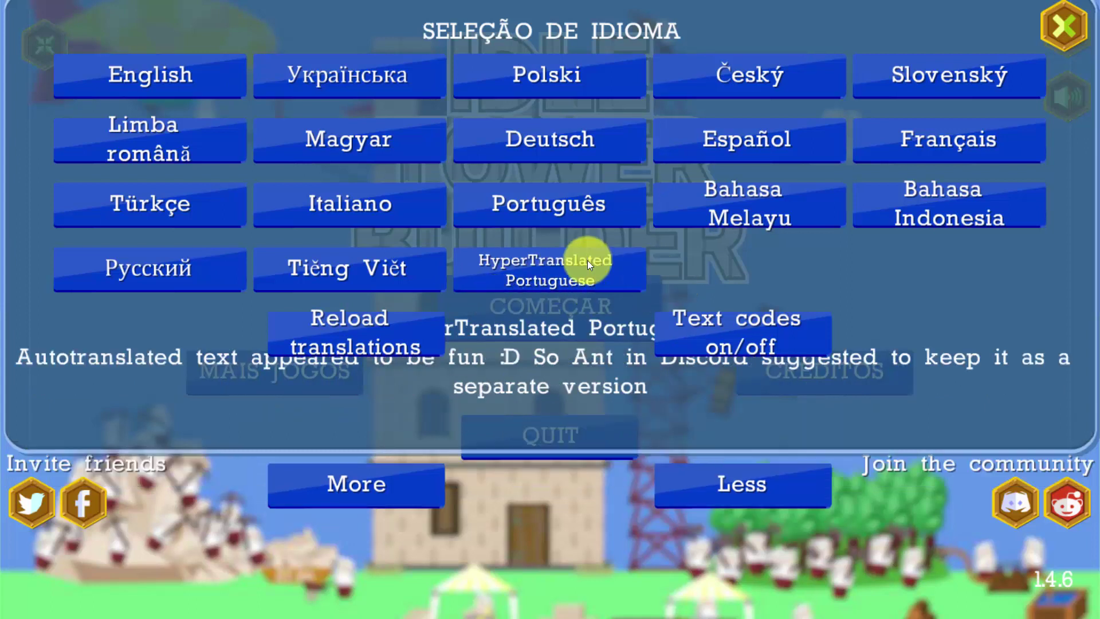
click(585, 219)
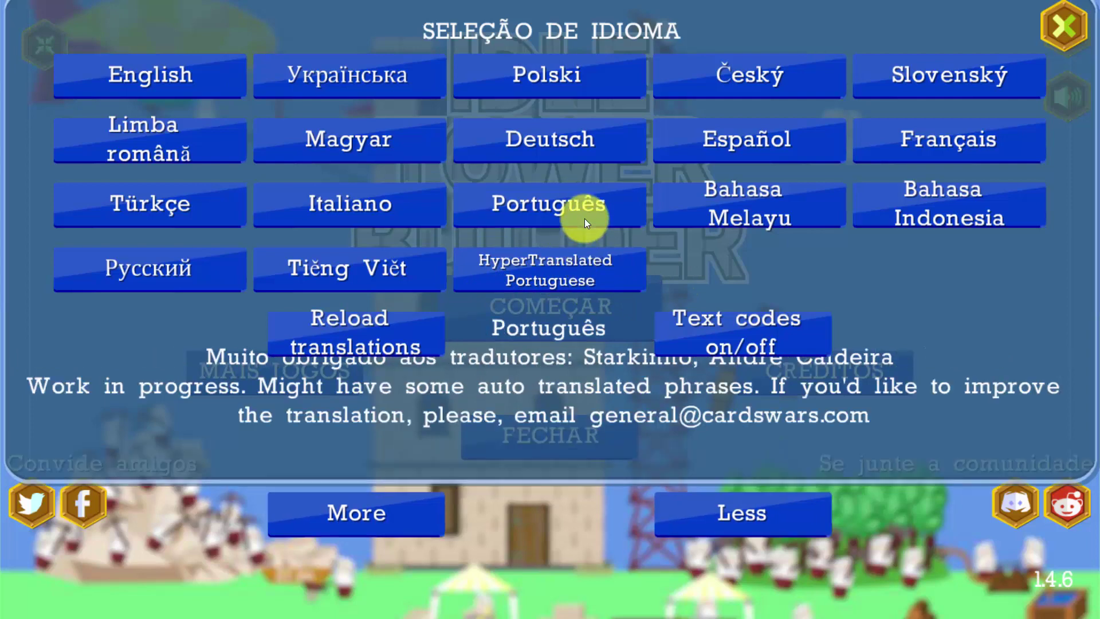
click(565, 280)
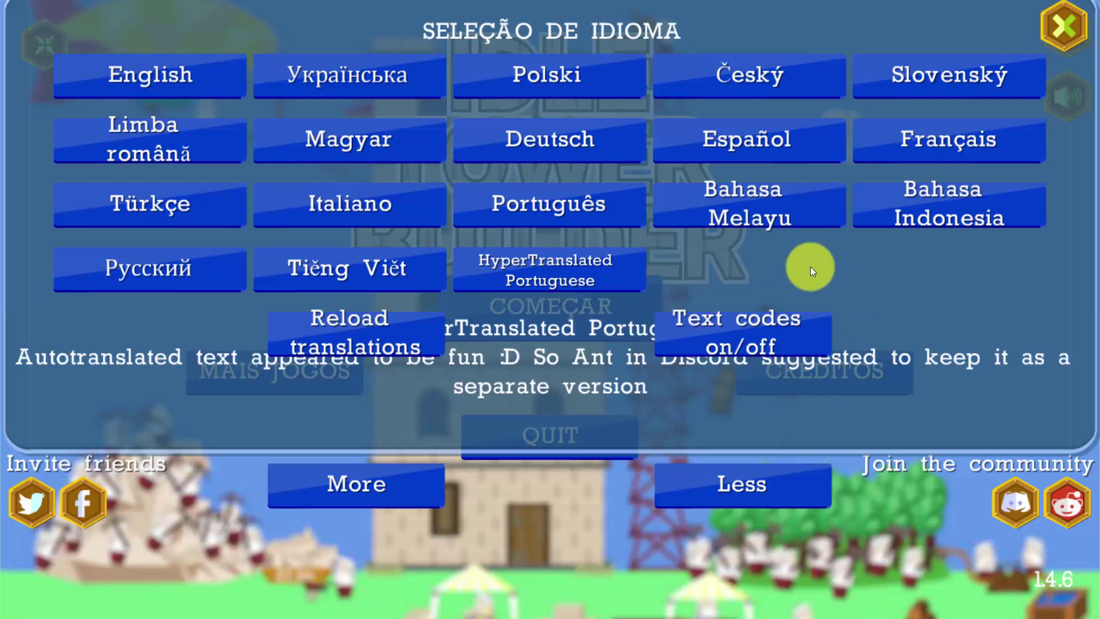
click(1061, 27)
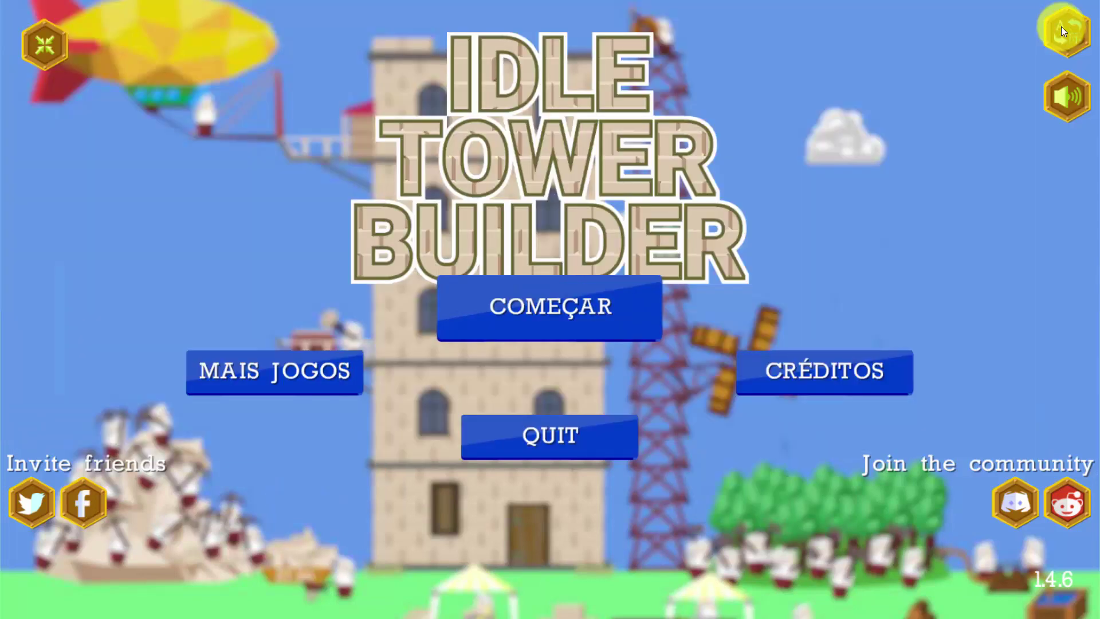
key(alt+Tab)
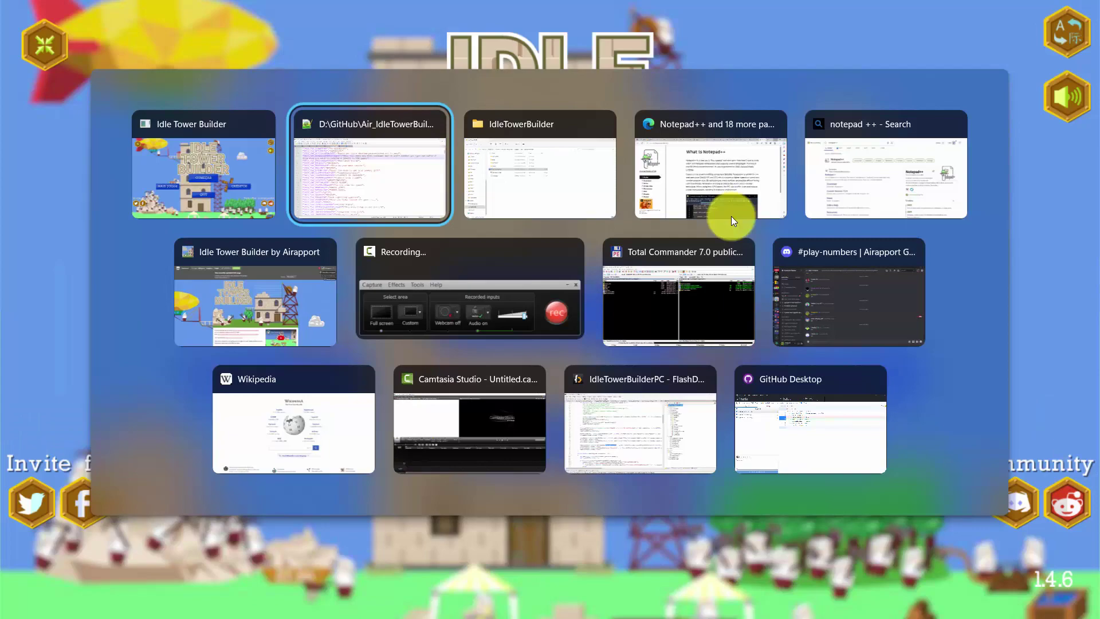
Navigate File Explorer to dist\IdleTowerBuilder\data\translations.
key(alt+Tab)
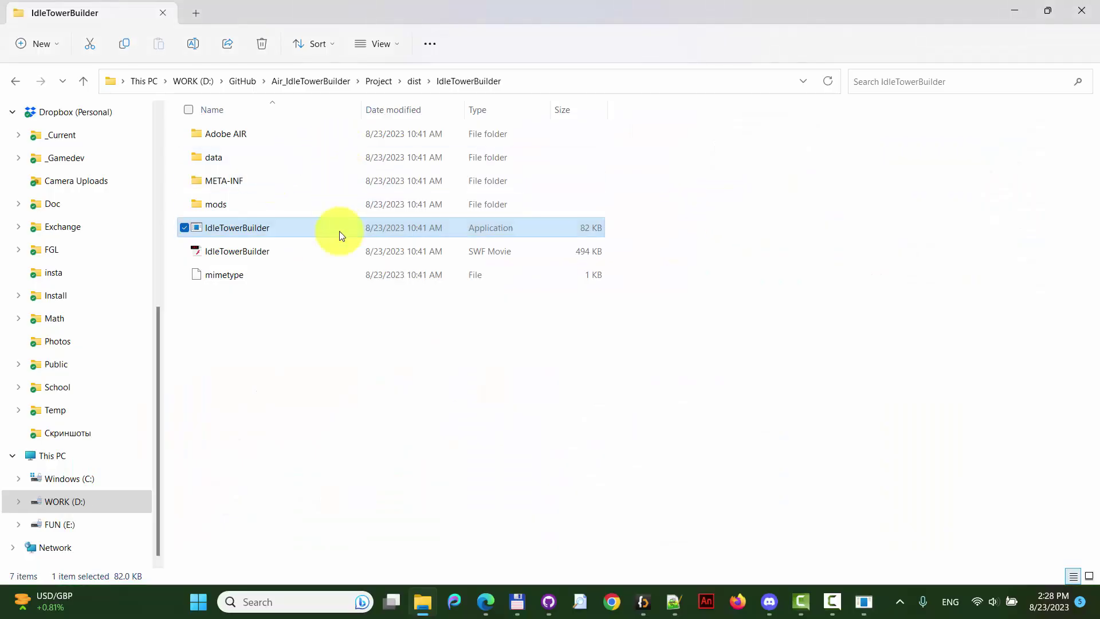
click(415, 81)
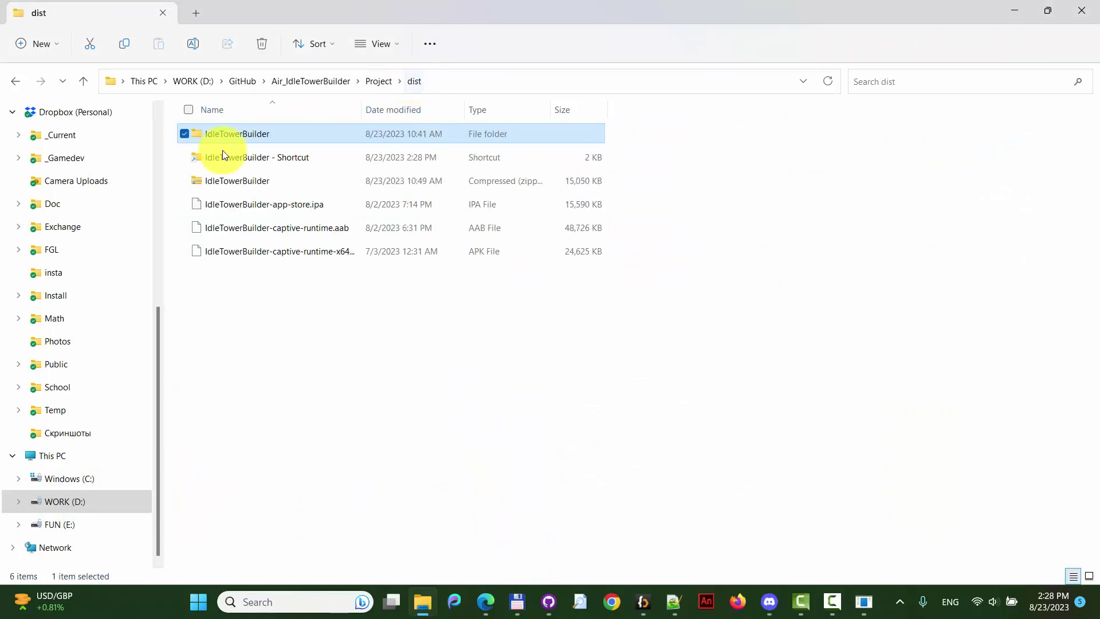
double_click(254, 133)
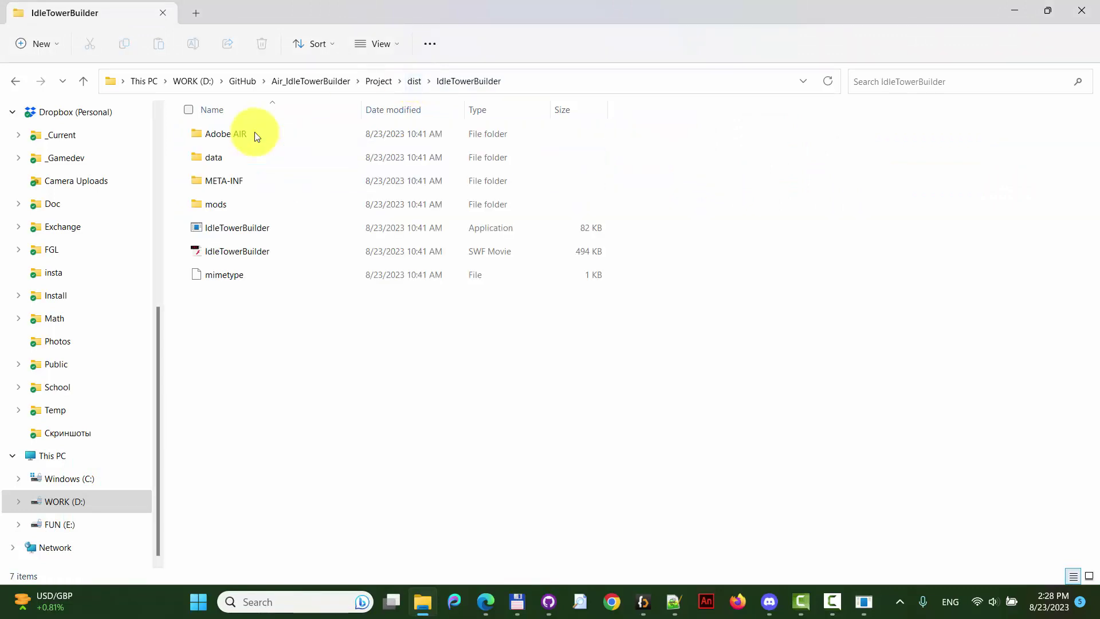
double_click(237, 156)
double_click(216, 253)
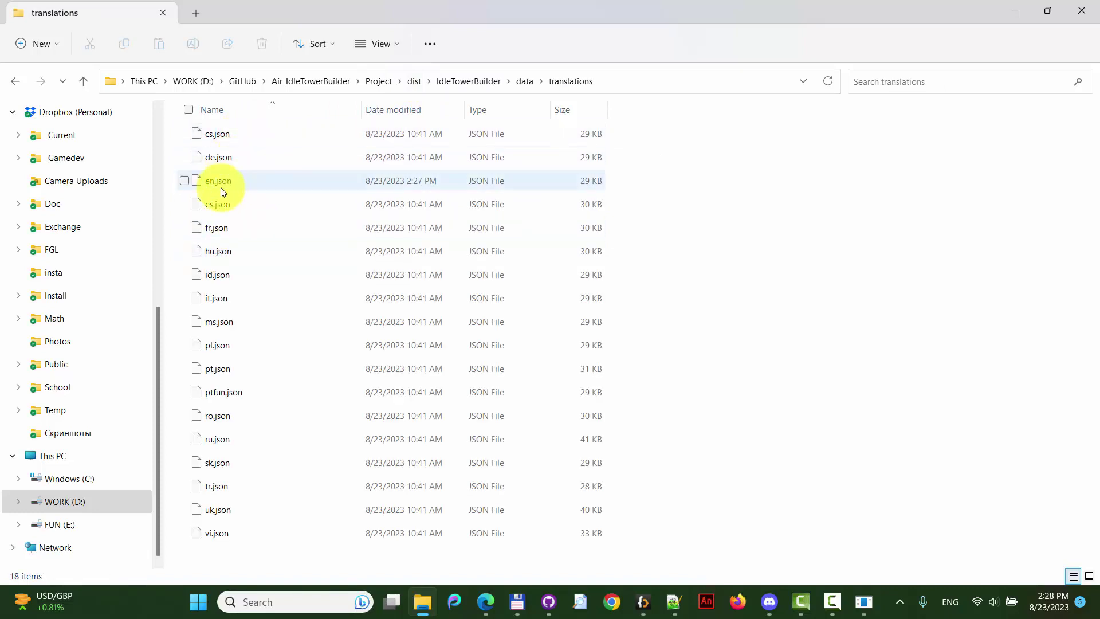
Duplicate en.json, rename the copy to fi.json, and open it in Notepad++.
click(237, 182)
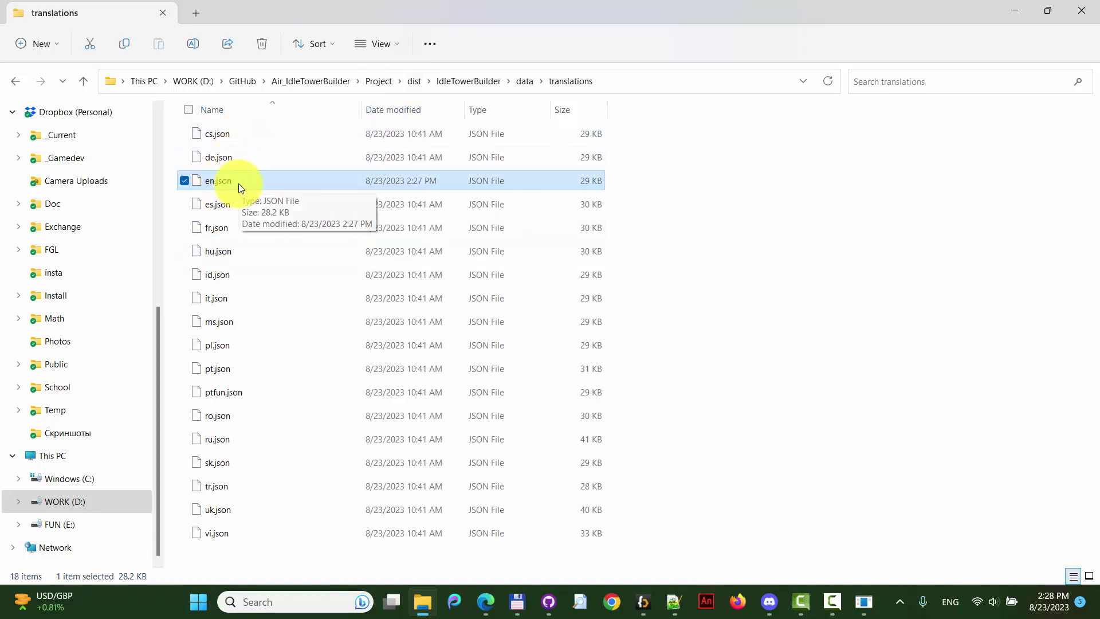
right_click(238, 183)
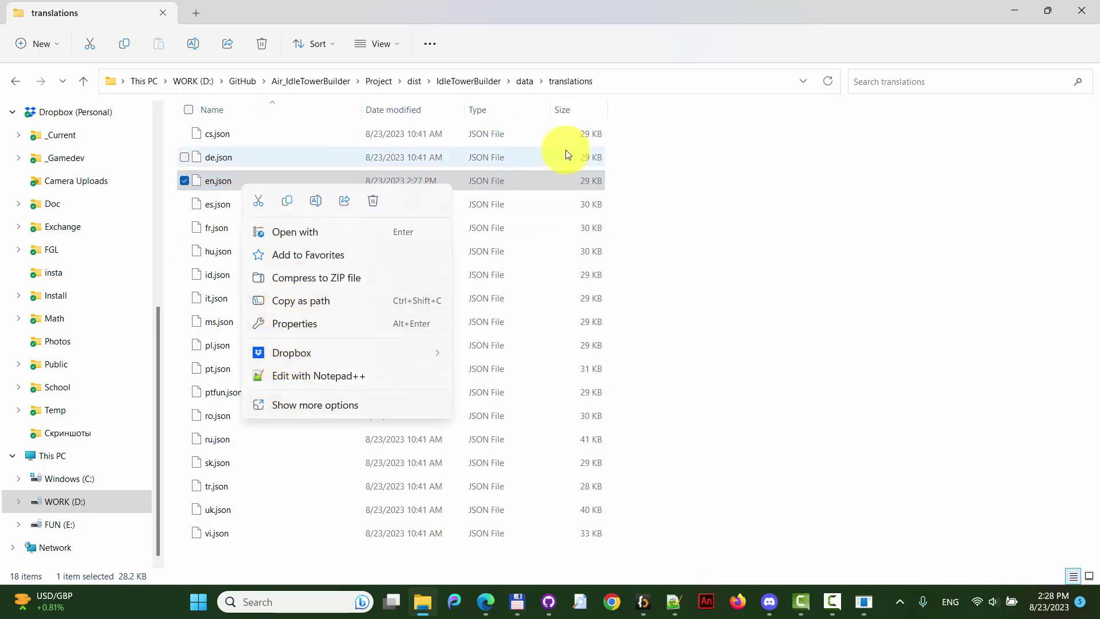
click(531, 180)
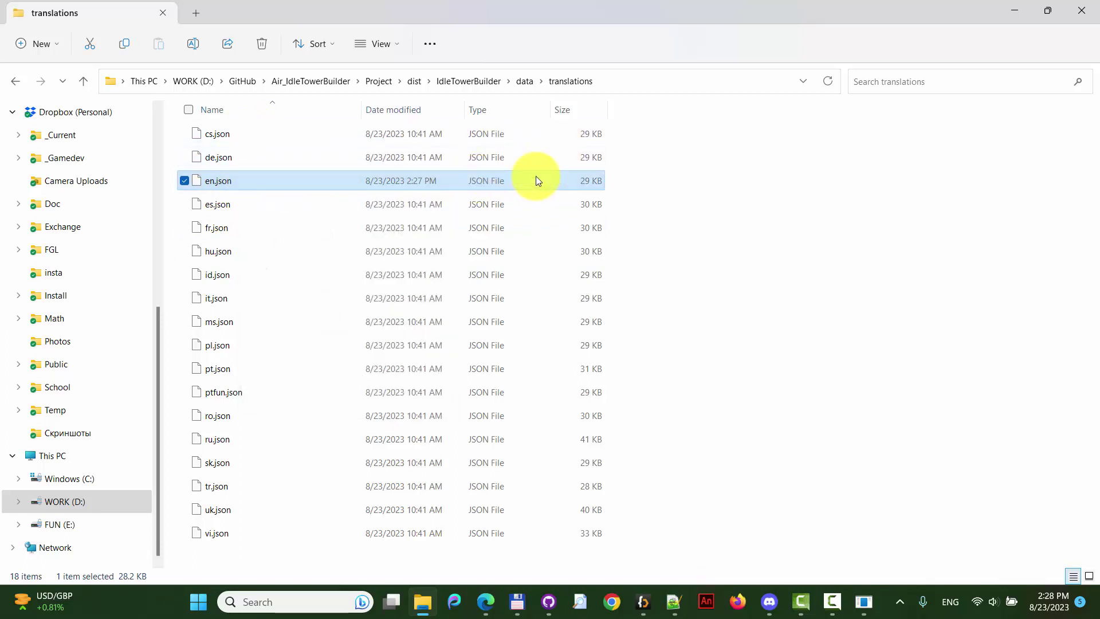
drag(443, 183, 648, 305)
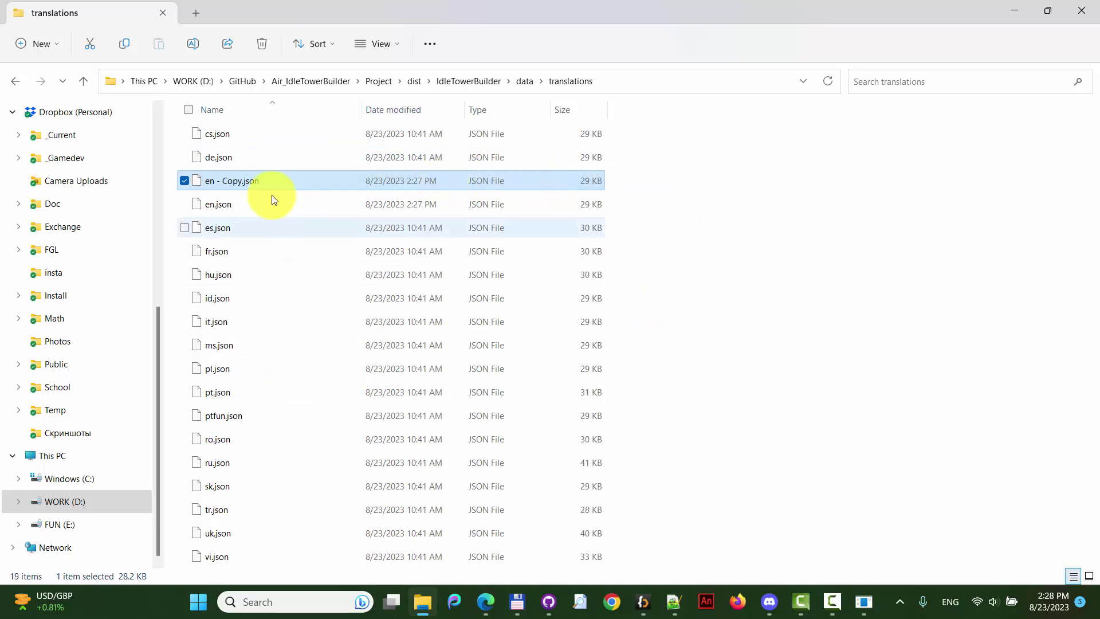
click(242, 180)
text(fi)
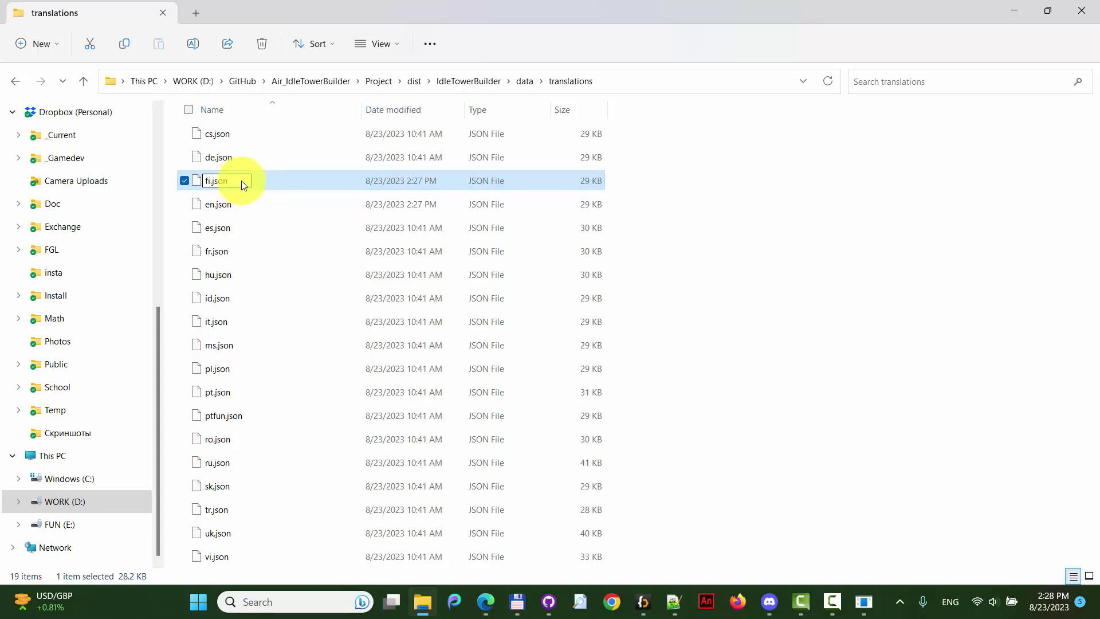
key(Return)
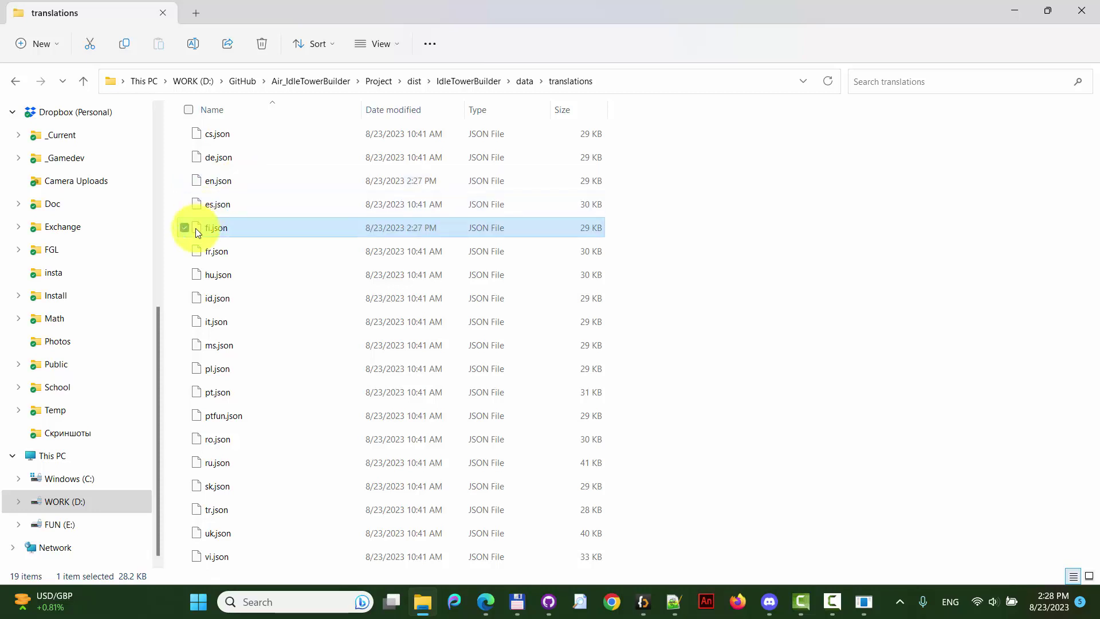
drag(224, 223, 414, 246)
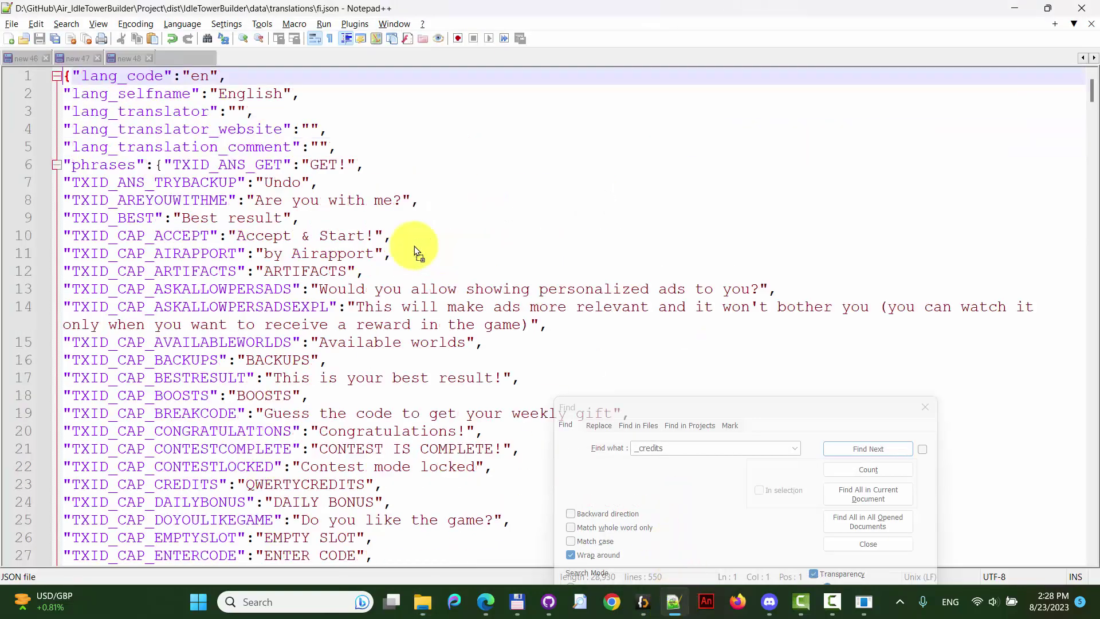
Replace the lang_code value en with fi in fi.json and save the file.
click(284, 165)
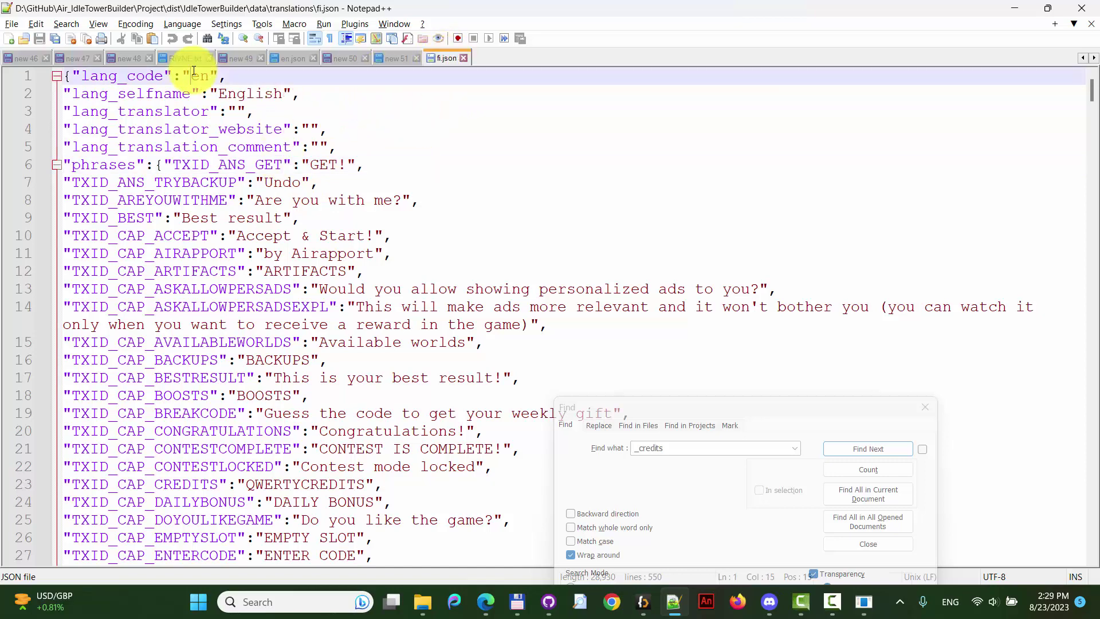
double_click(195, 74)
text(fi)
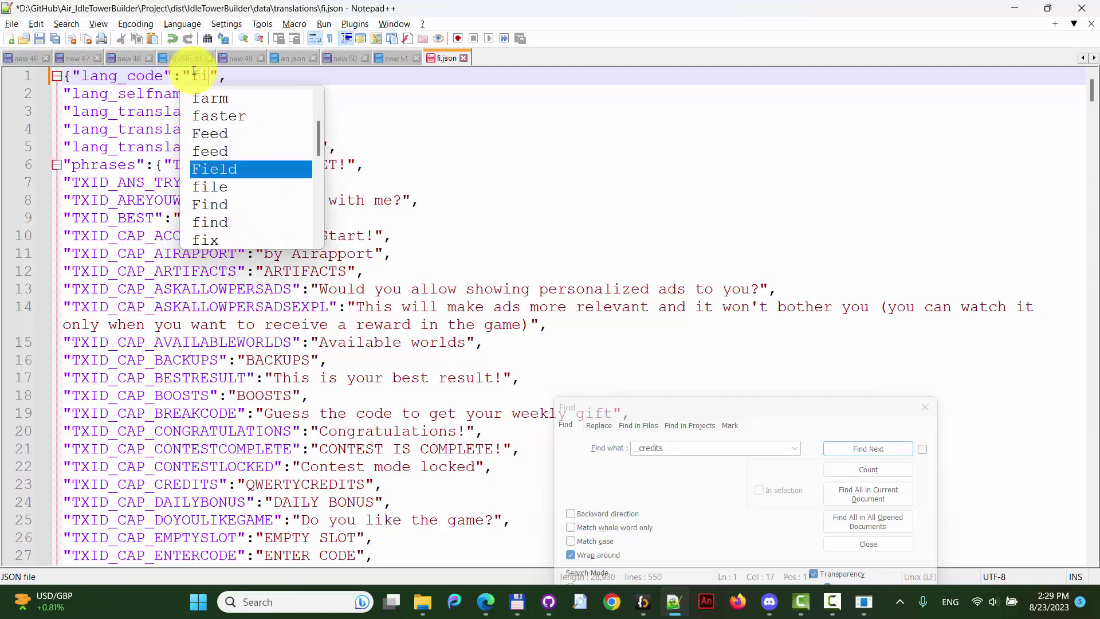
key(ctrl+s)
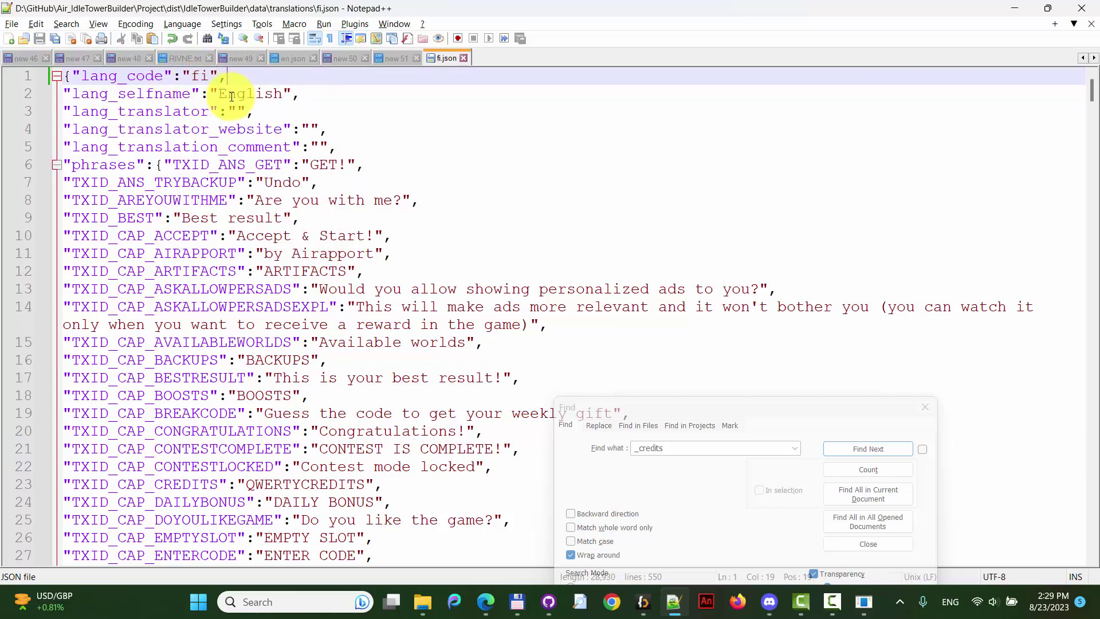
double_click(231, 96)
Open the wikipedia.org portal in Edge and scroll its language list toward Suomi.
key(alt+Tab)
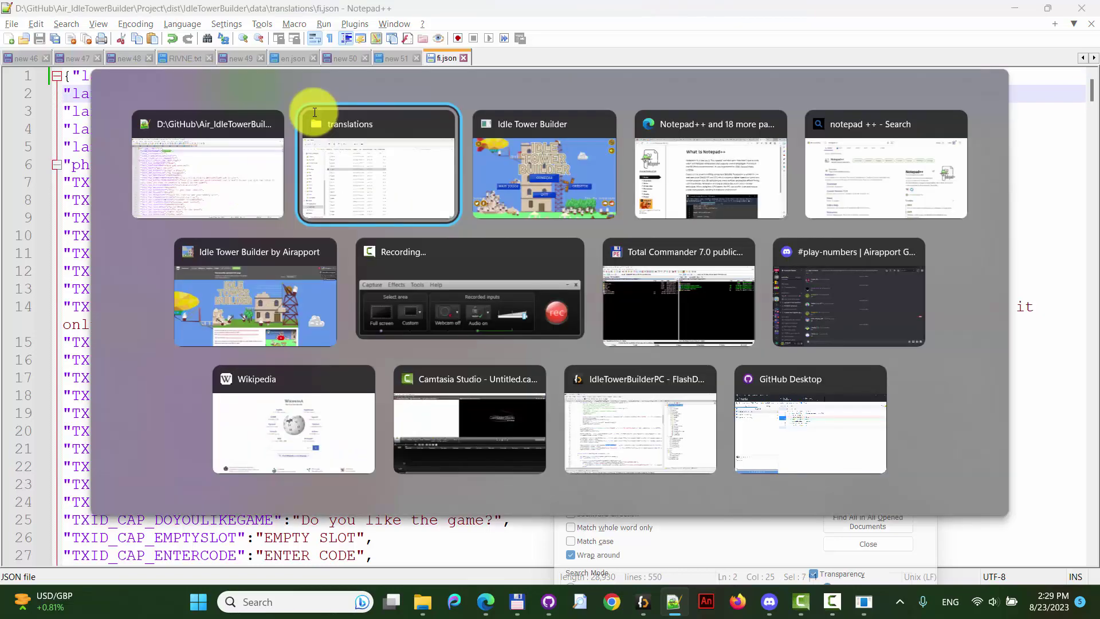
key(alt+Tab)
key(alt+Tab)
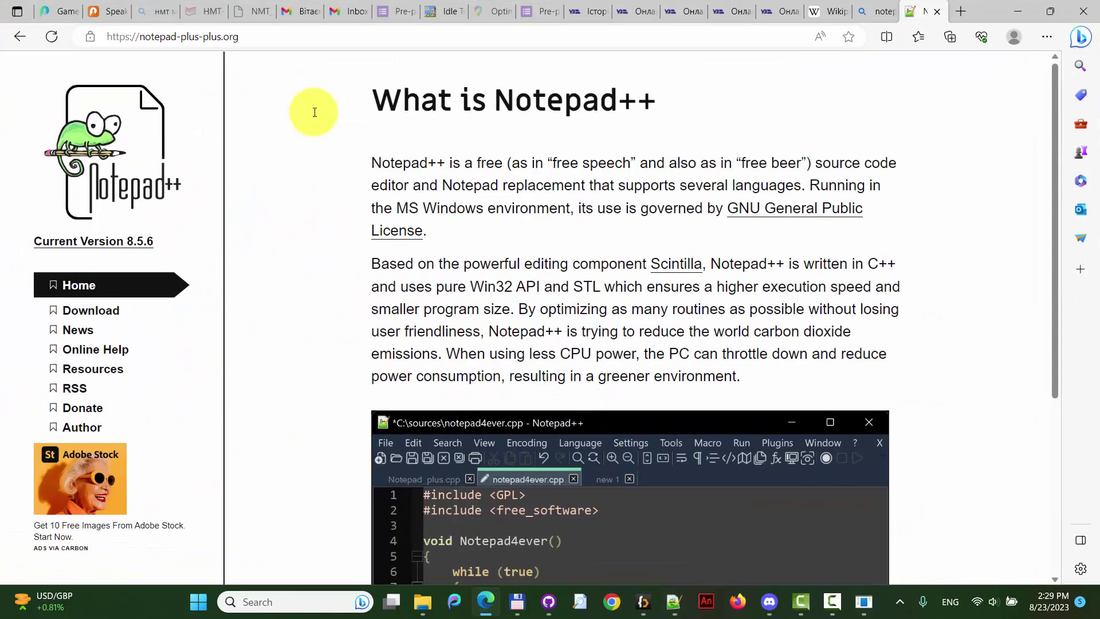
click(837, 10)
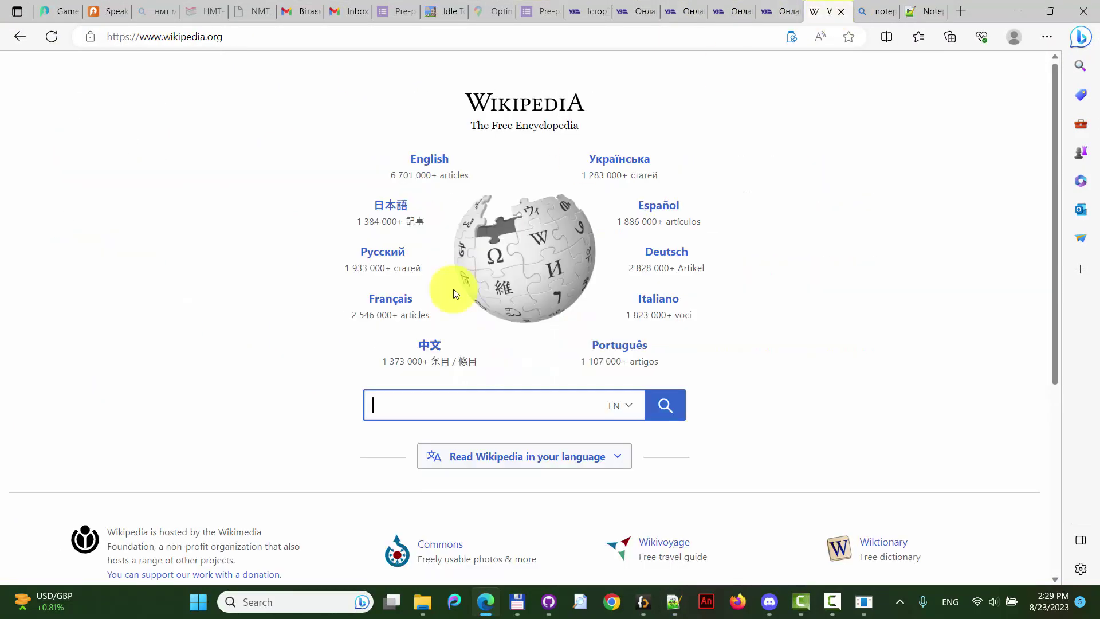
click(629, 407)
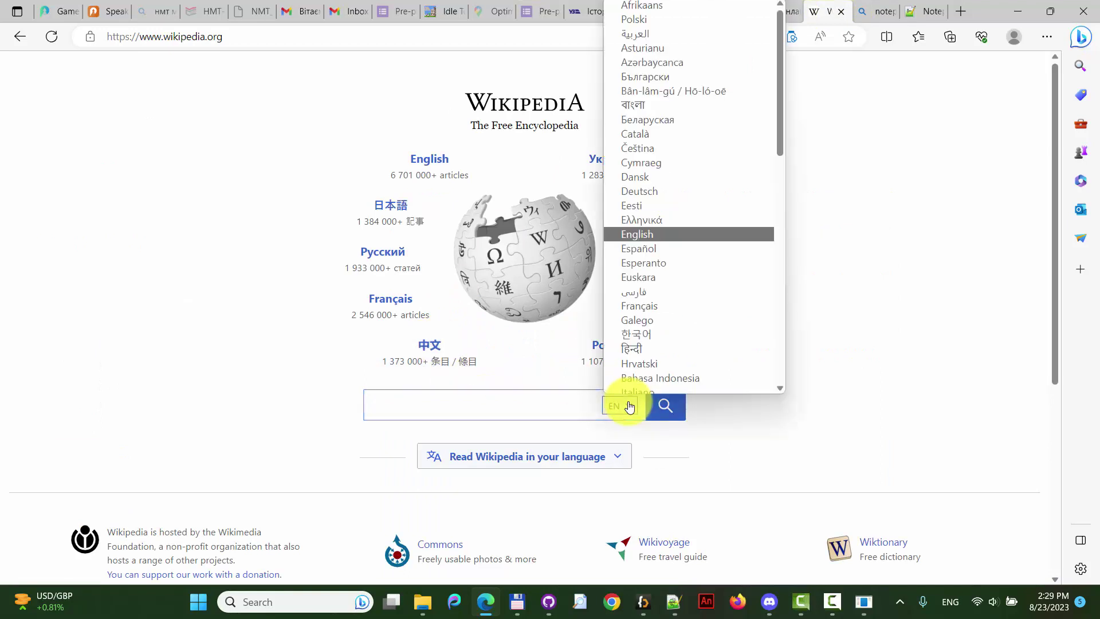
scroll(699, 246, down, 10)
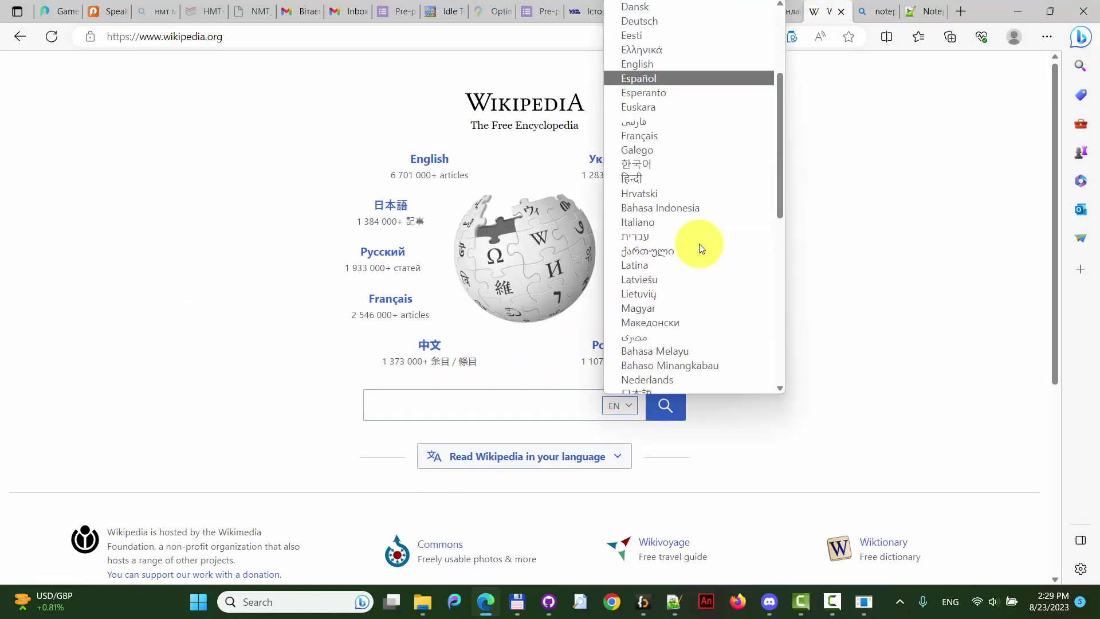
scroll(699, 245, down, 1)
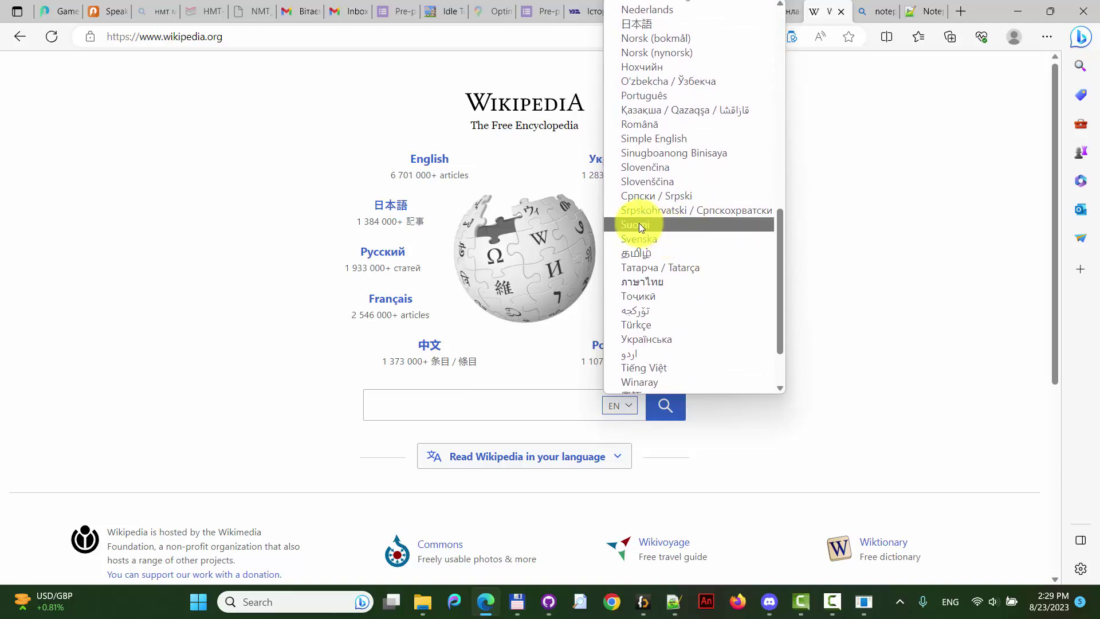